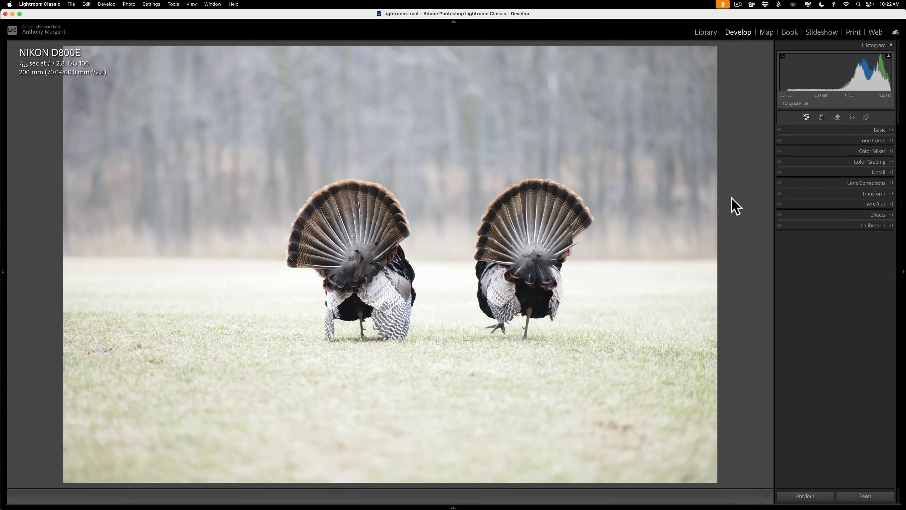
Look through the set of five photos to be edited and return to the one of the two turkeys.
key("Right")
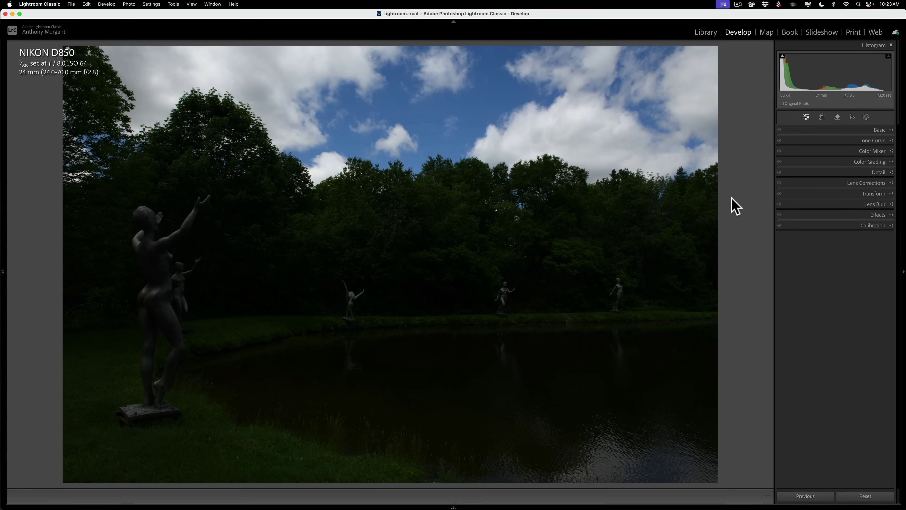
key("Right")
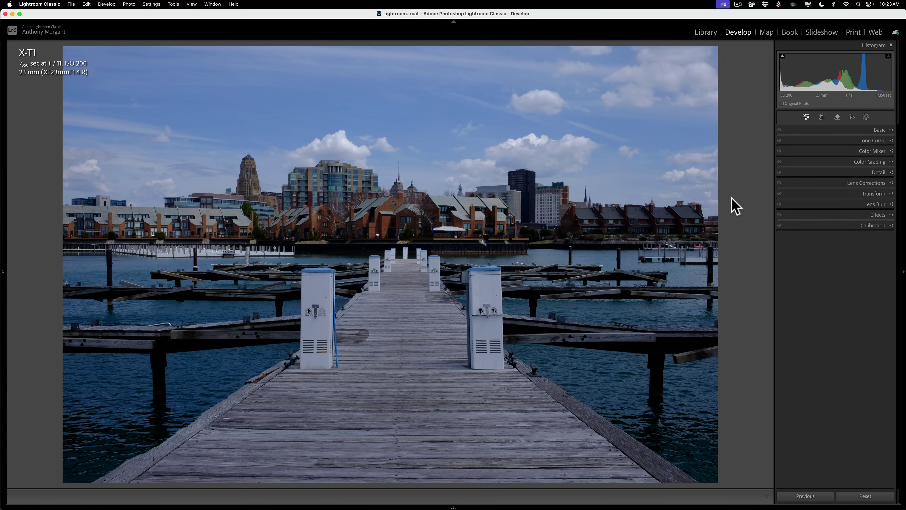
key("Right")
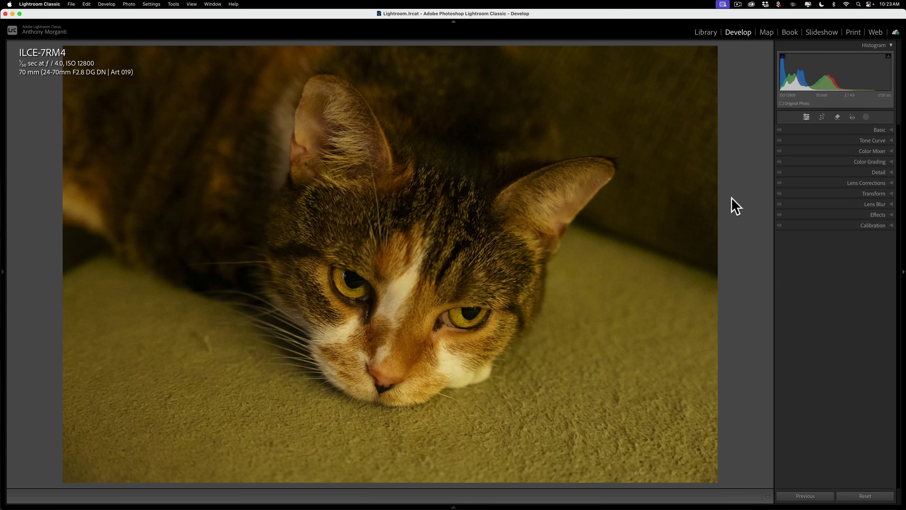
key("Right")
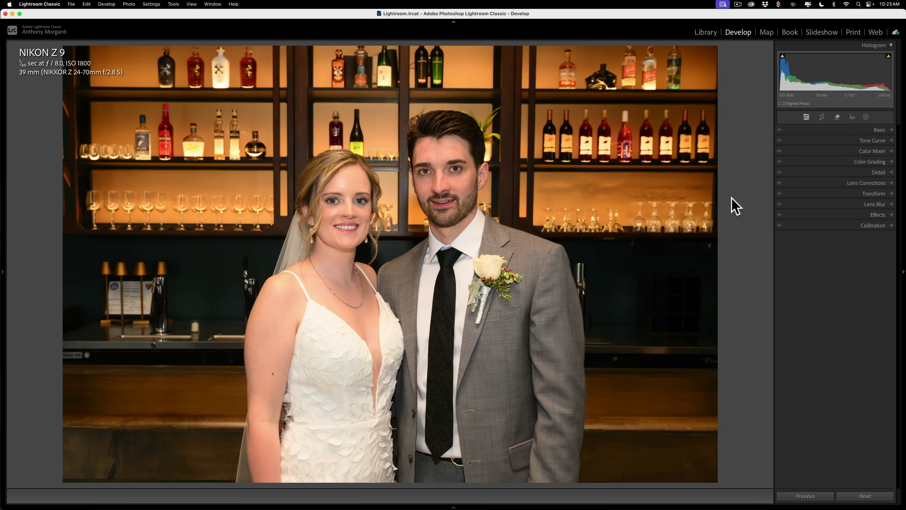
key("Left")
key("Left")
key("Left")
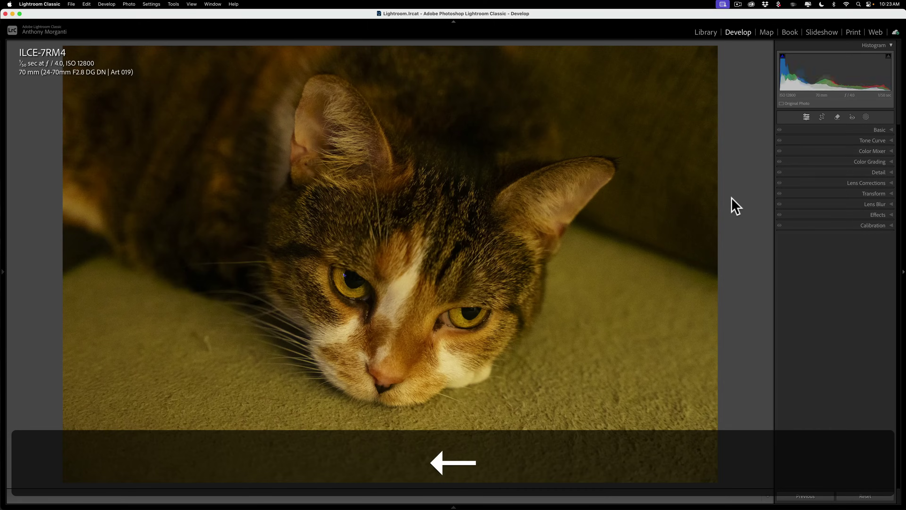
key("Left")
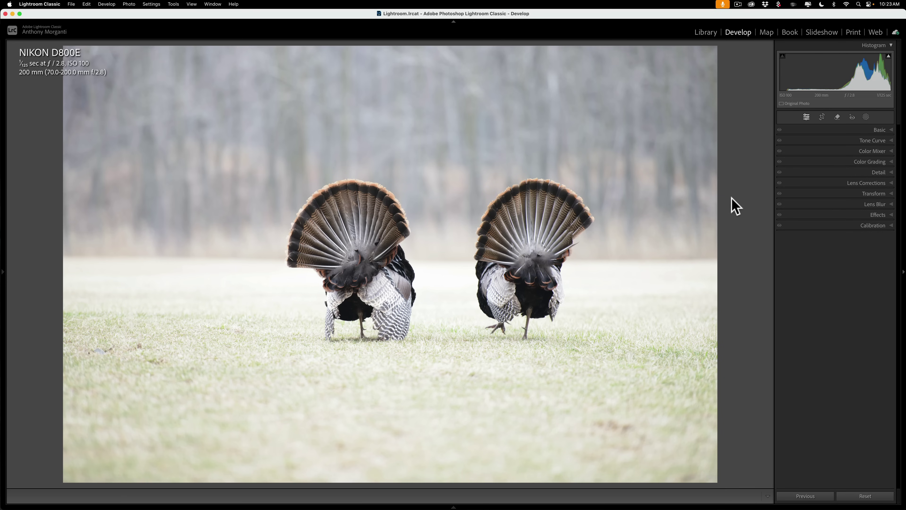
Set the turkey photo's Highlights to -100, Shadows to +100 and Exposure to -1.60.
left_click(877, 129)
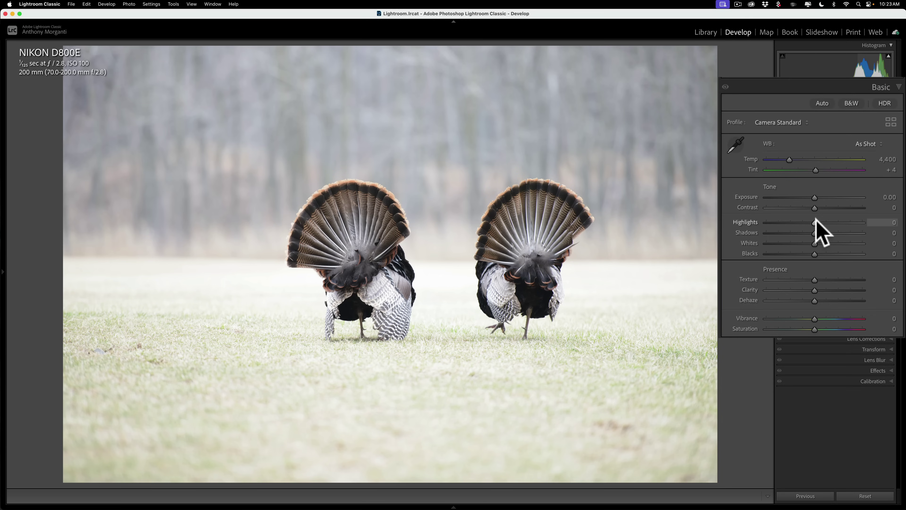
left_click_drag(816, 220, 719, 216)
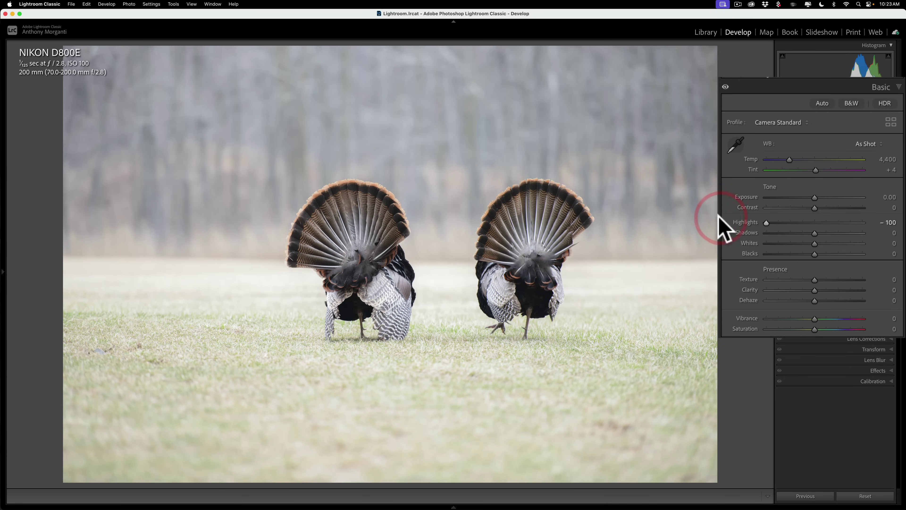
left_click_drag(814, 233, 876, 231)
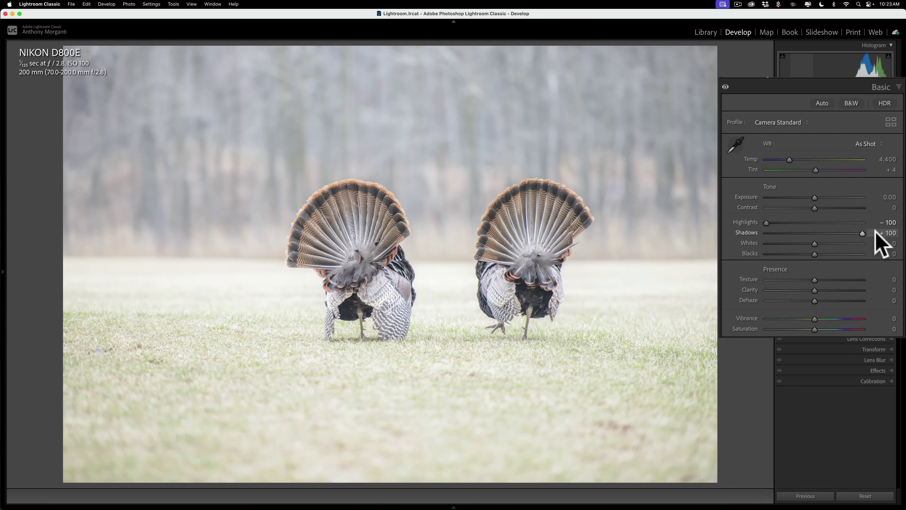
left_click(874, 233)
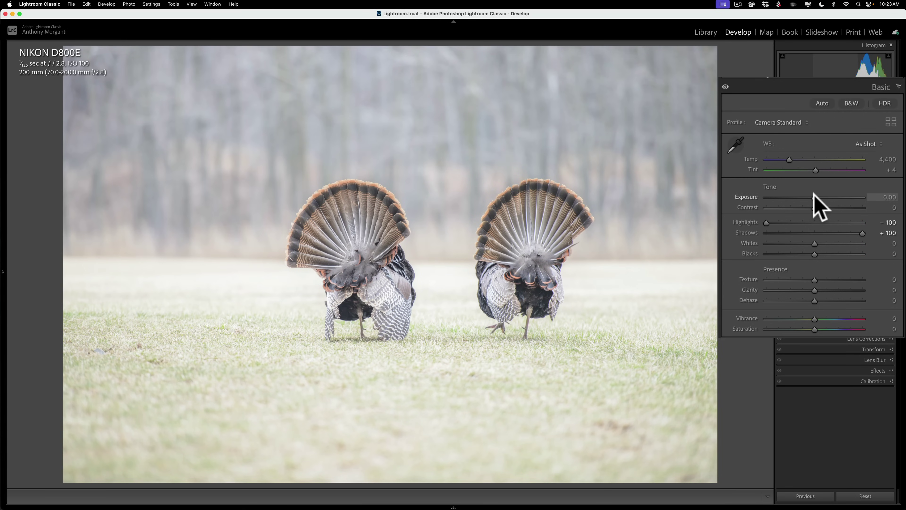
left_click_drag(814, 197, 798, 196)
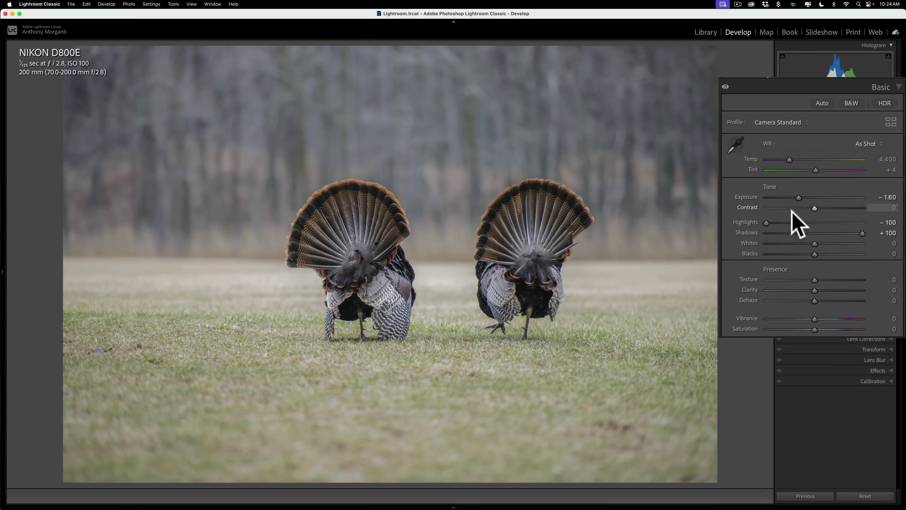
Set the turkey photo's white and black points with the clipping preview, Whites at +30 and Blacks at -63.
key("alt")
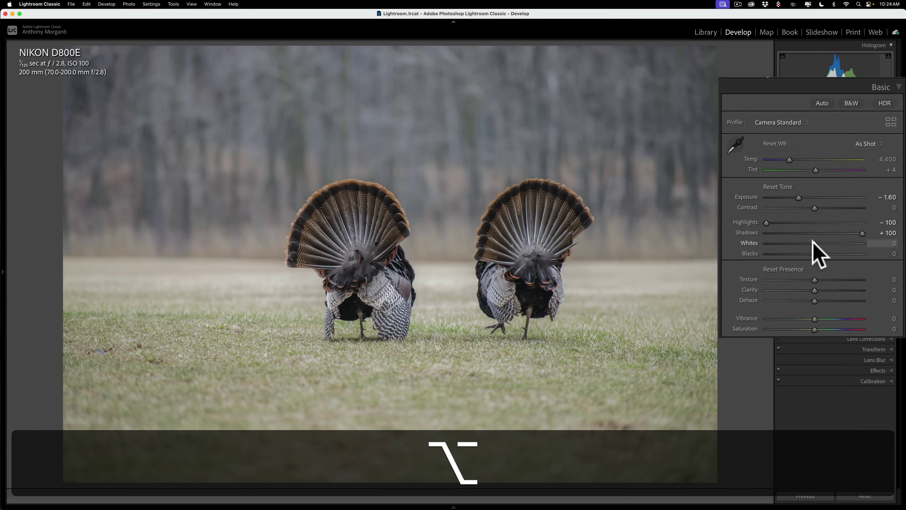
mouse_move(813, 241)
left_mouse_down()
mouse_move(835, 240)
mouse_move(828, 242)
left_mouse_up()
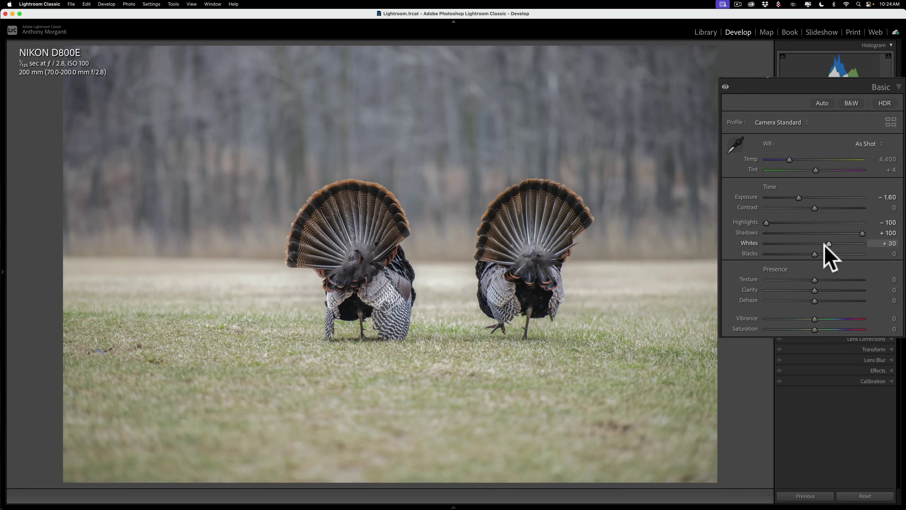
key("alt")
left_click(815, 253)
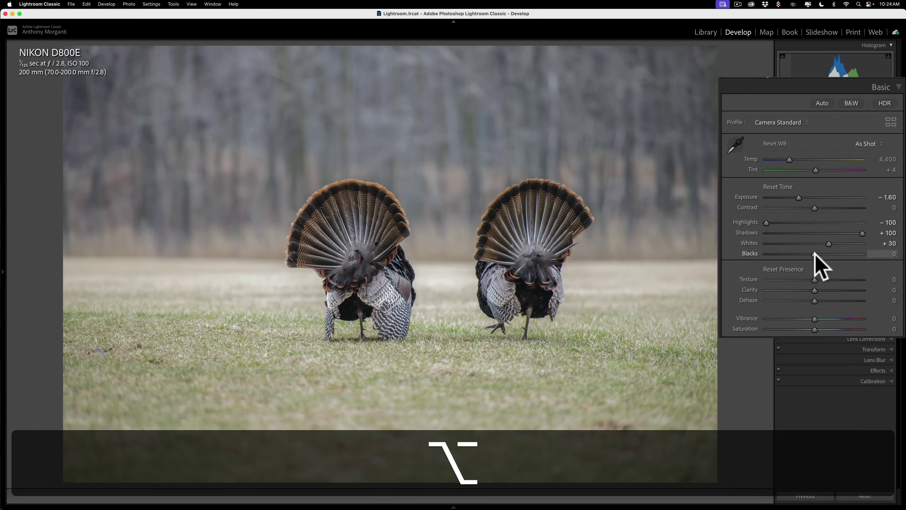
left_click_drag(815, 253, 815, 253)
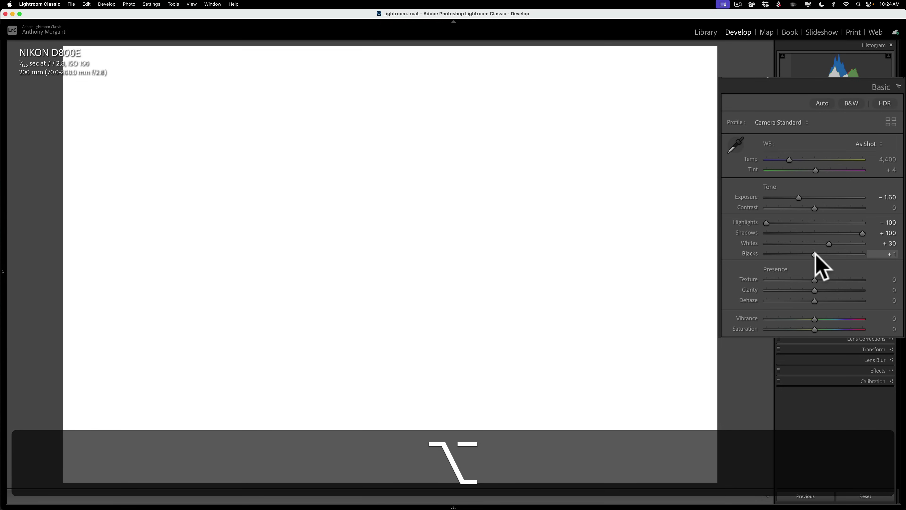
left_click_drag(814, 254, 785, 254)
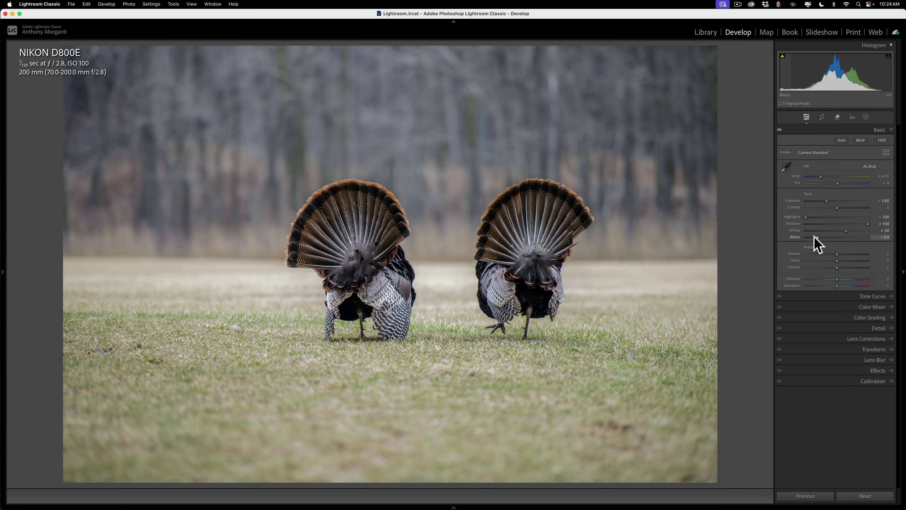
Straighten the turkey photo by -0.92 and crop it tighter around both birds in the original aspect ratio.
left_click(821, 117)
mouse_move(741, 227)
left_mouse_down()
mouse_move(744, 218)
mouse_move(736, 232)
left_mouse_up()
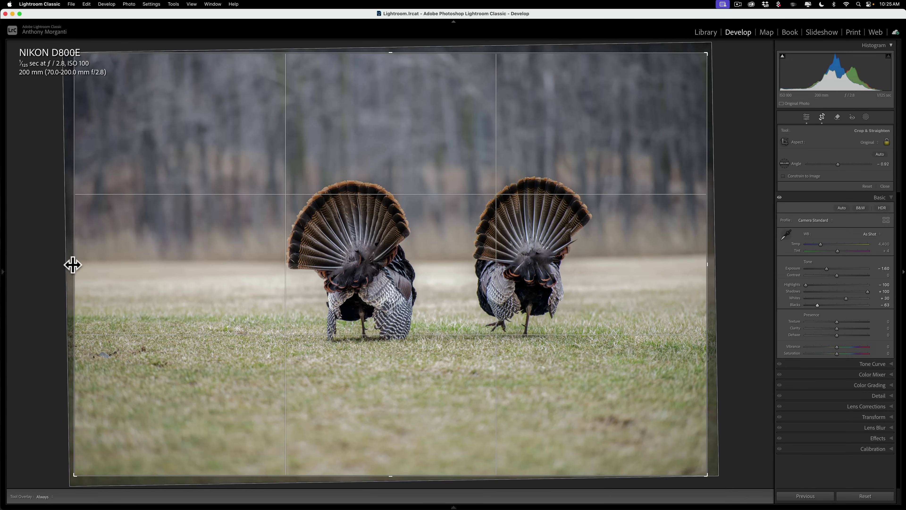
left_click_drag(72, 264, 125, 266)
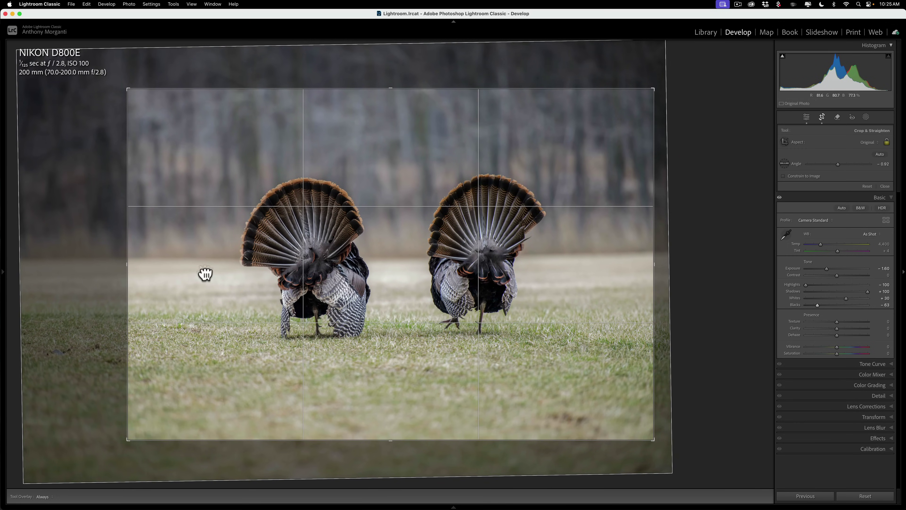
left_click(205, 270)
left_click_drag(687, 257, 692, 258)
left_click(822, 118)
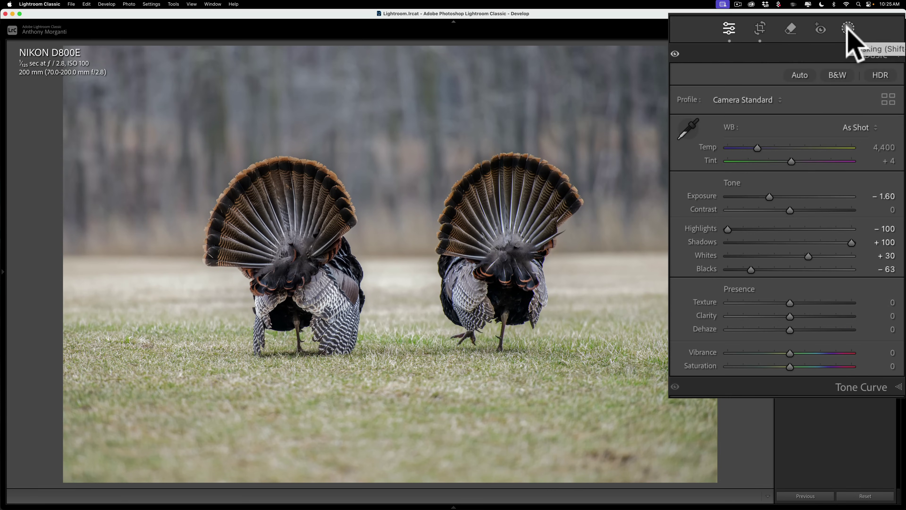
Add a subject mask covering both turkeys and increase its Texture.
left_click(863, 74)
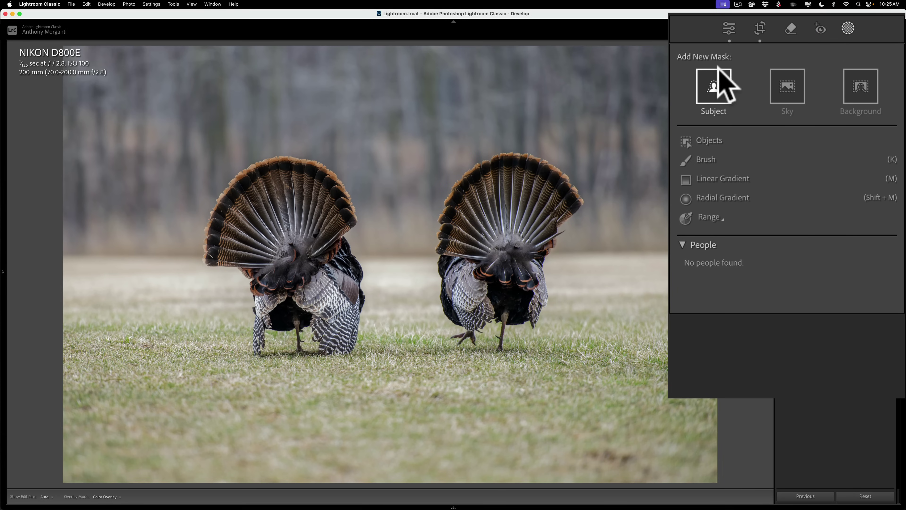
left_click(714, 75)
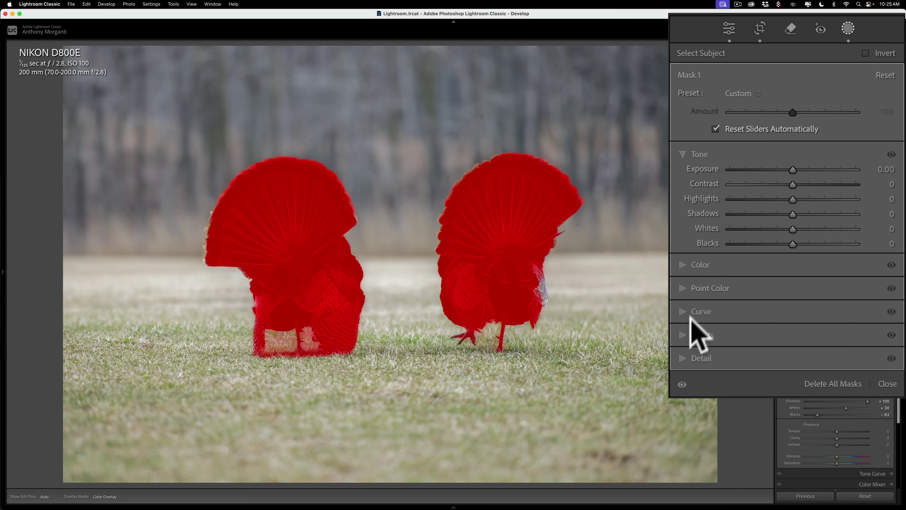
left_click(687, 338)
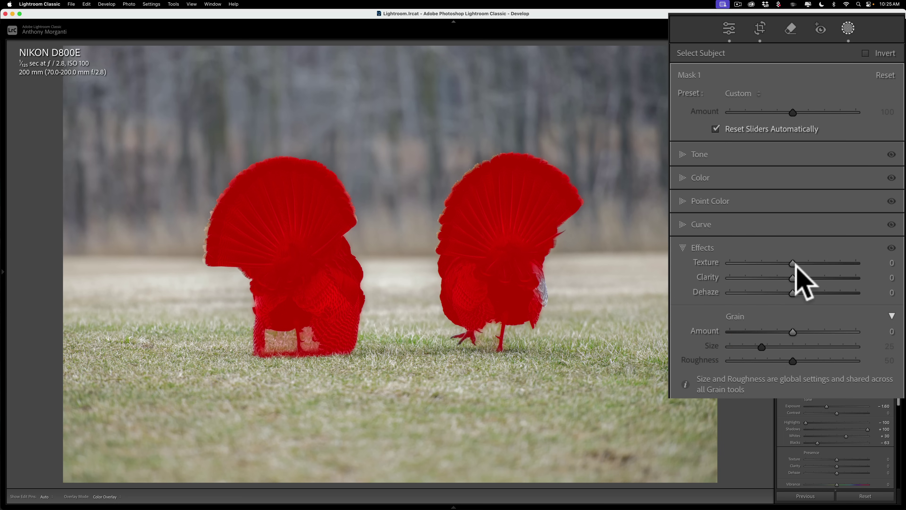
mouse_move(795, 265)
left_mouse_down()
mouse_move(802, 262)
mouse_move(801, 276)
mouse_move(793, 273)
left_mouse_up()
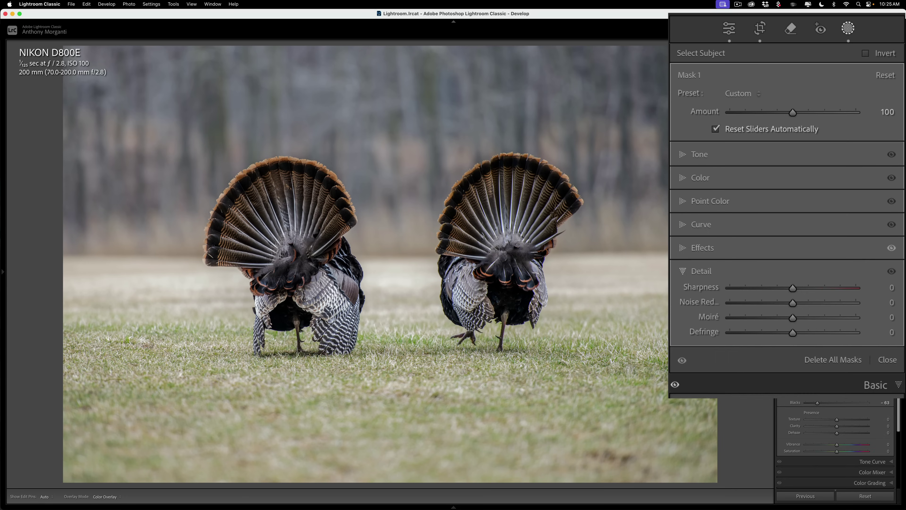
Set the subject mask's Sharpness to 10 and Saturation to 26, and finish masking.
left_click_drag(792, 287, 801, 285)
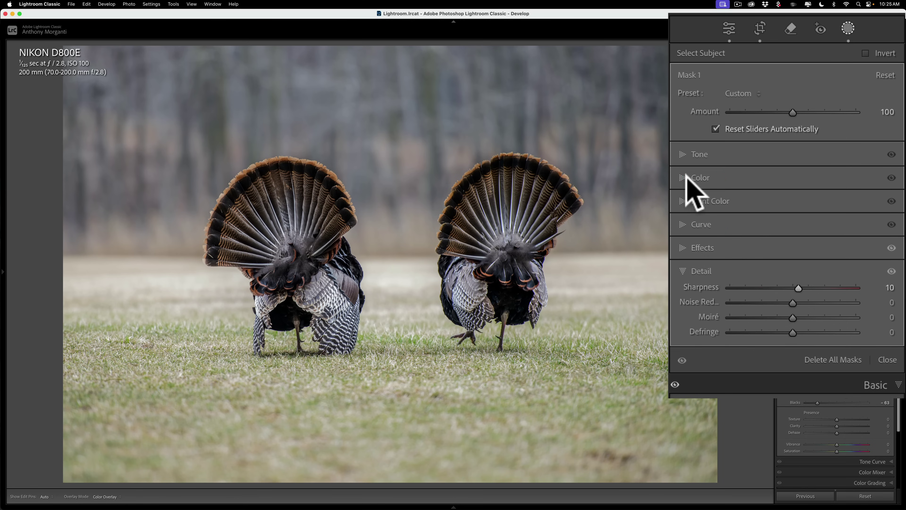
left_click(721, 179)
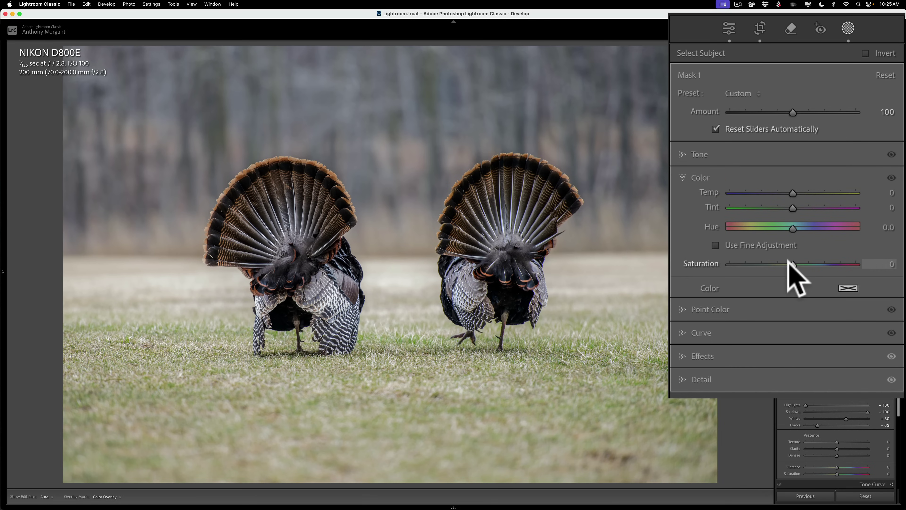
left_click_drag(788, 260, 805, 265)
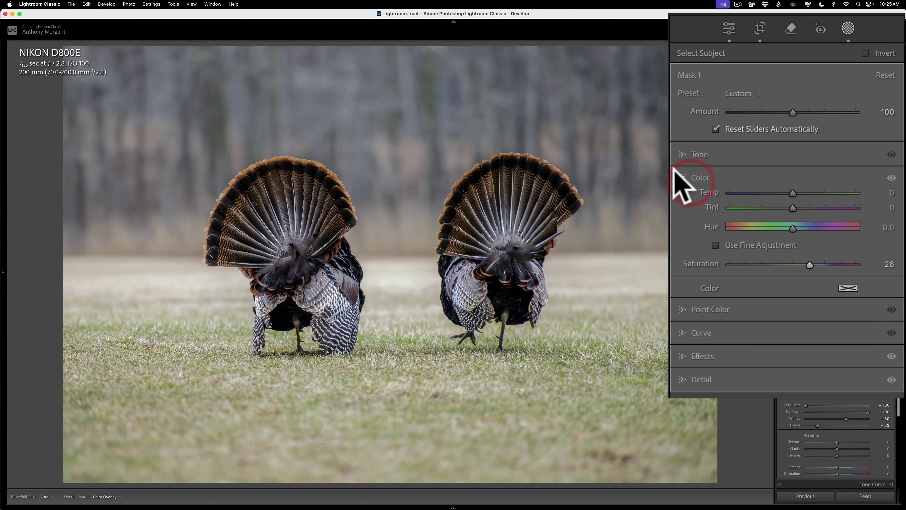
left_click(679, 177)
left_click(848, 29)
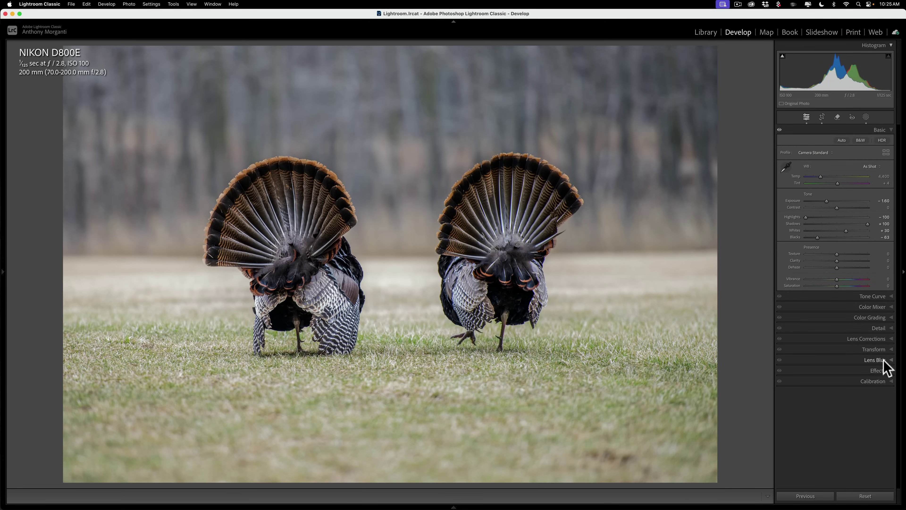
Apply a Highlight Priority post-crop vignette with an Amount of -17 and compare the turkey photo with its unedited version.
left_click(880, 369)
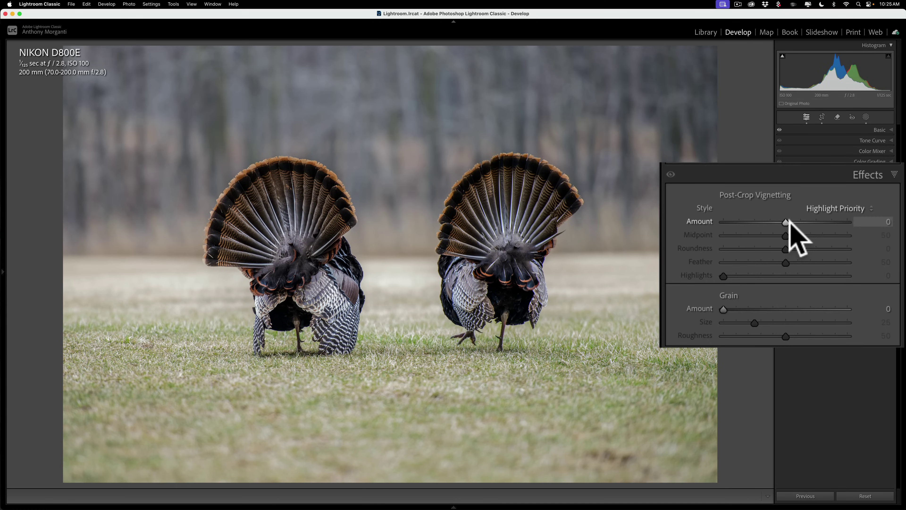
left_click_drag(782, 222, 831, 237)
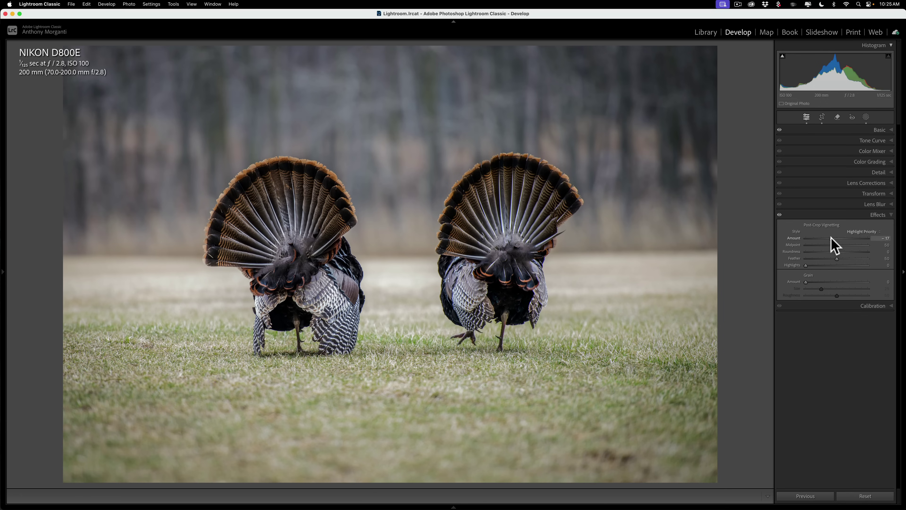
left_click(830, 238)
left_click(876, 215)
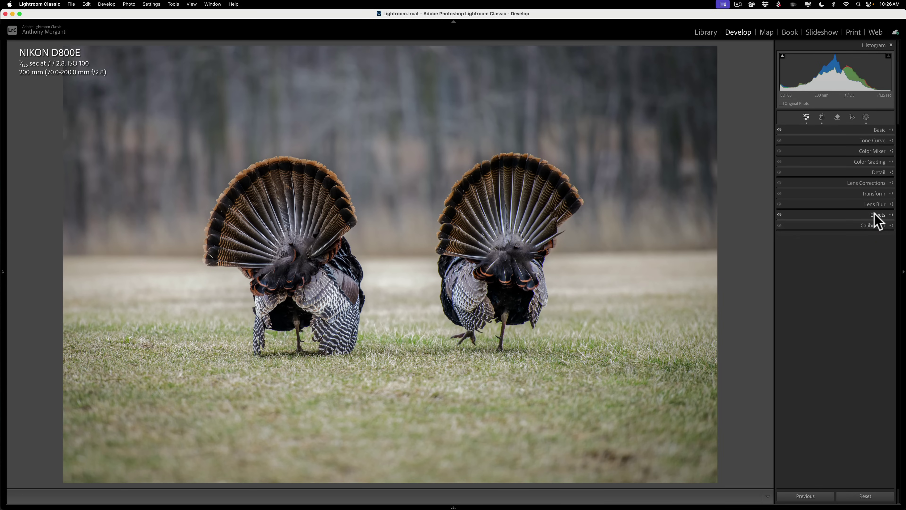
key("backslash")
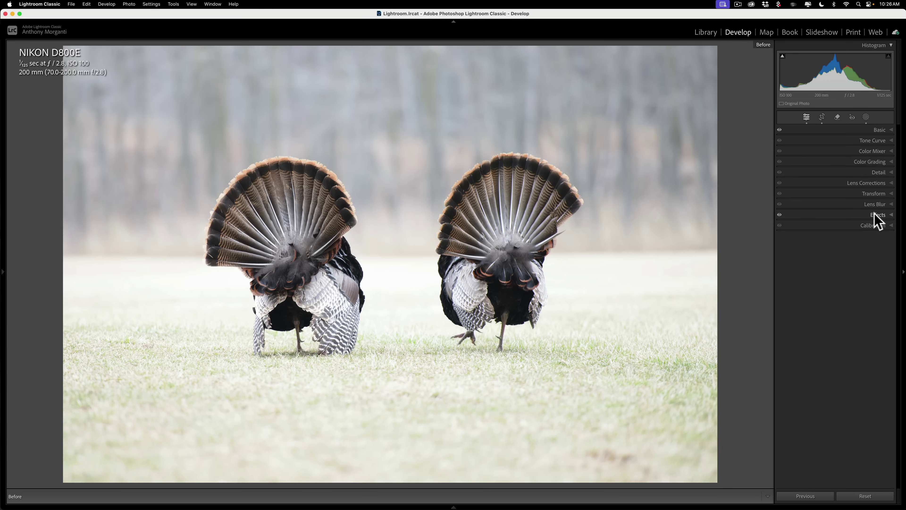
key("backslash")
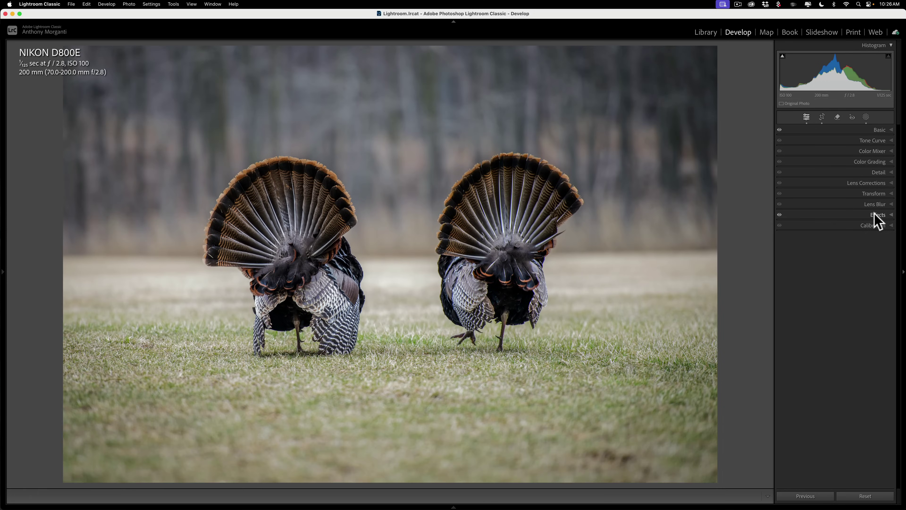
Open the pond statues photo and set Highlights to -100, Shadows to +100 and Exposure to +1.80.
key("Right")
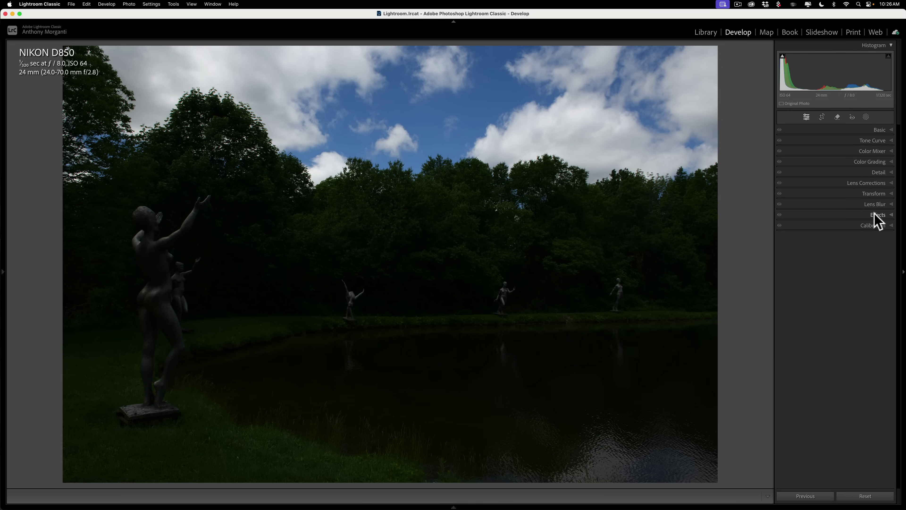
left_click(879, 129)
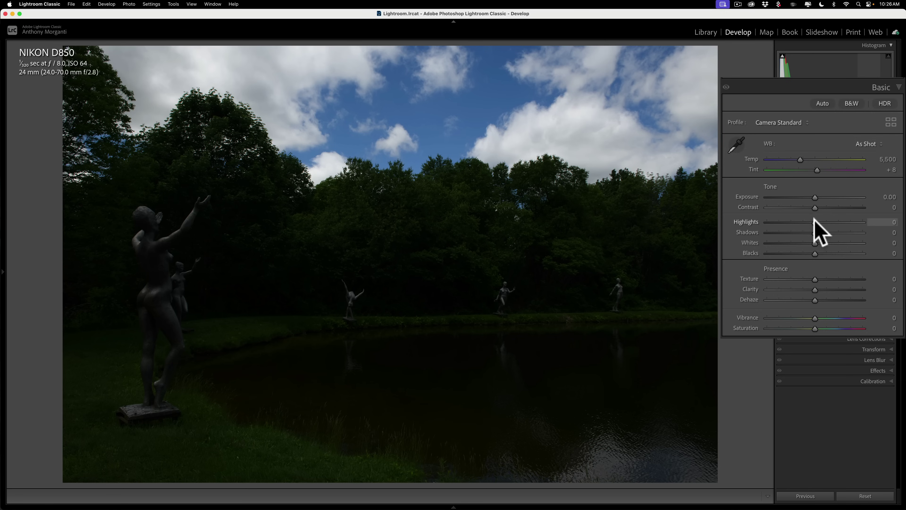
left_click_drag(815, 222, 642, 231)
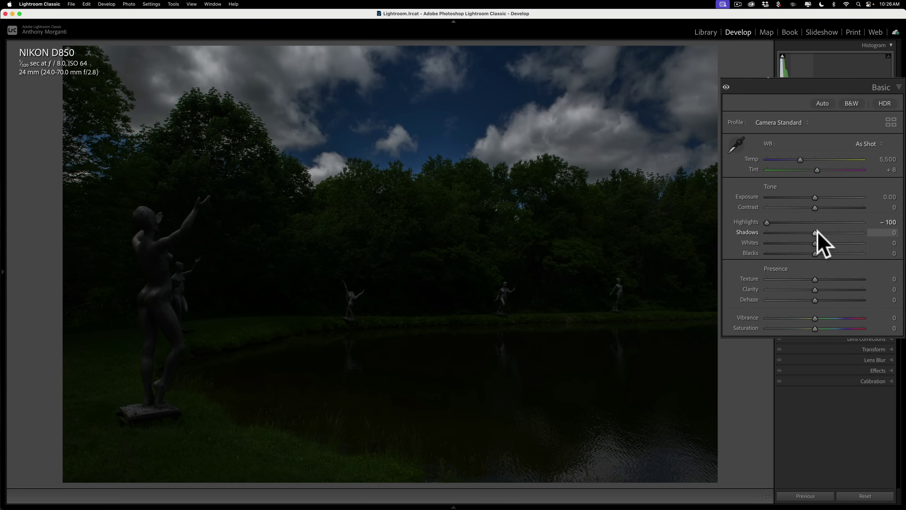
left_click_drag(817, 232, 904, 234)
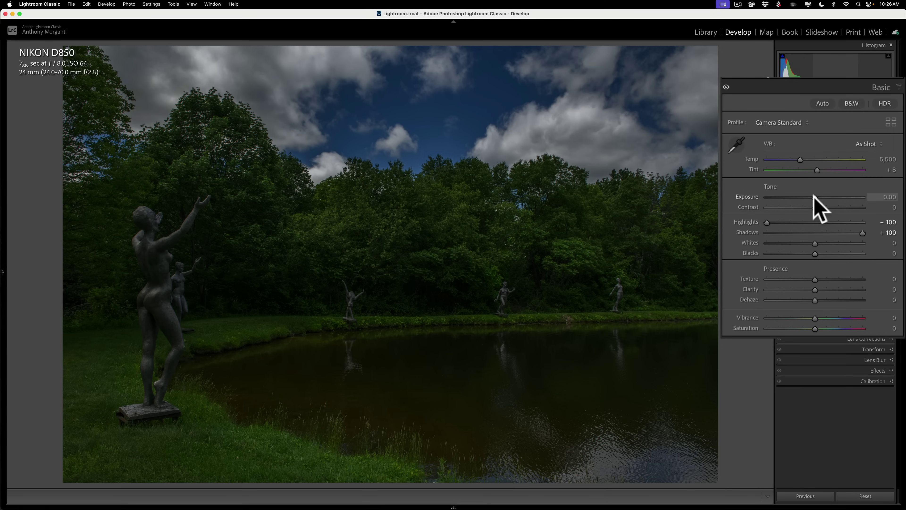
left_click_drag(814, 196, 829, 197)
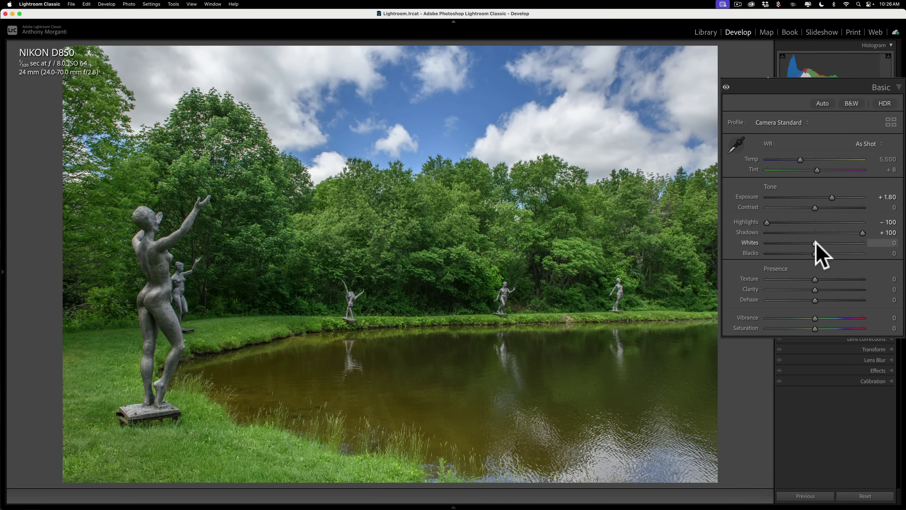
Set the pond photo's Whites to -55, Blacks to -39, Texture to +10 and Clarity to +15.
key("alt")
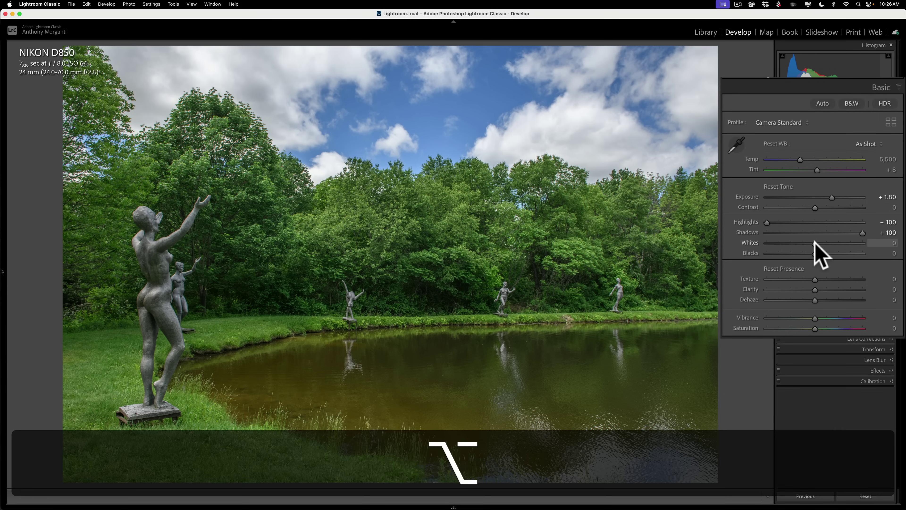
left_click_drag(814, 242, 796, 253)
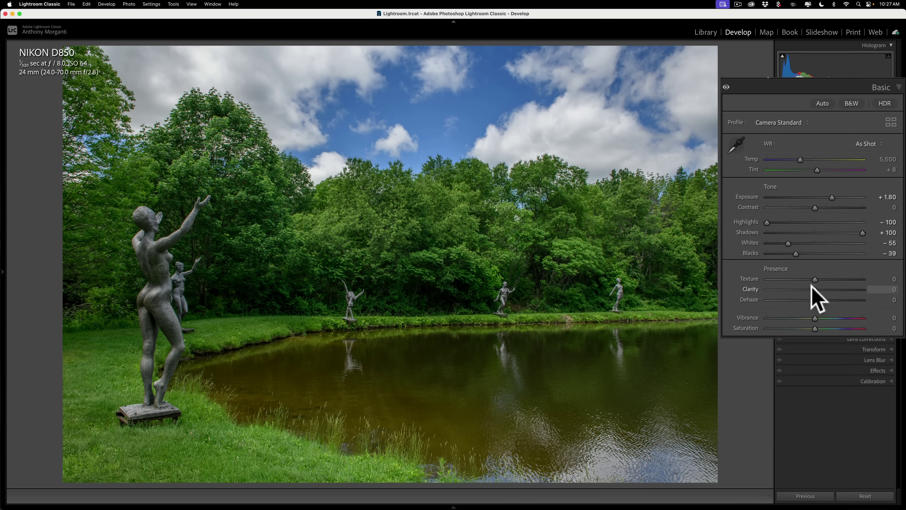
left_click_drag(817, 289, 820, 277)
left_click(821, 287)
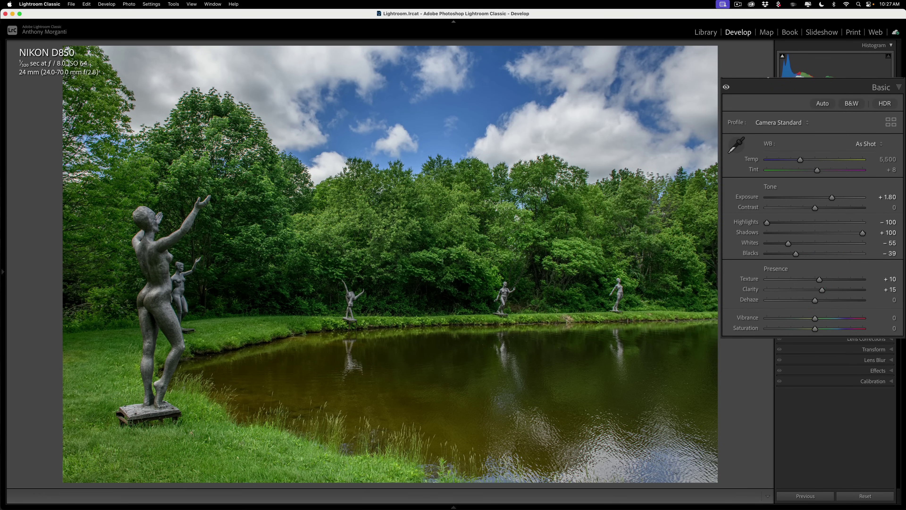
Set the pond photo's color luminance to +61 for Yellow, -57 for Green and -16 for Blue.
left_click(873, 305)
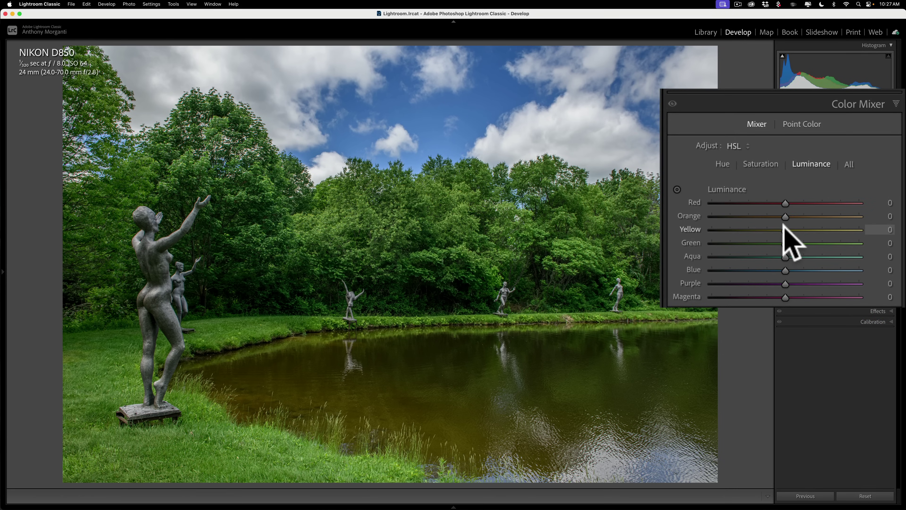
left_click_drag(784, 230, 742, 239)
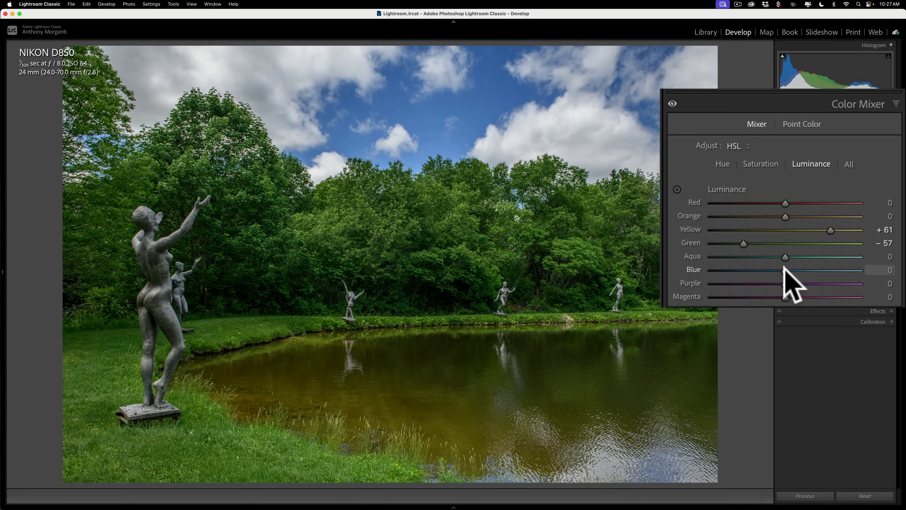
left_click_drag(785, 270, 772, 270)
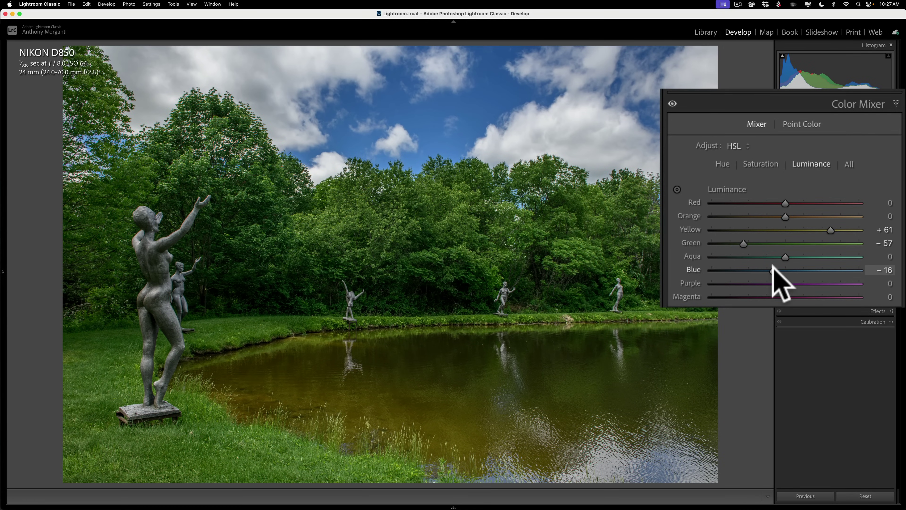
Increase the Orange and Yellow saturation of the pond photo in the Color Mixer.
left_click(767, 167)
left_click_drag(783, 227, 804, 214)
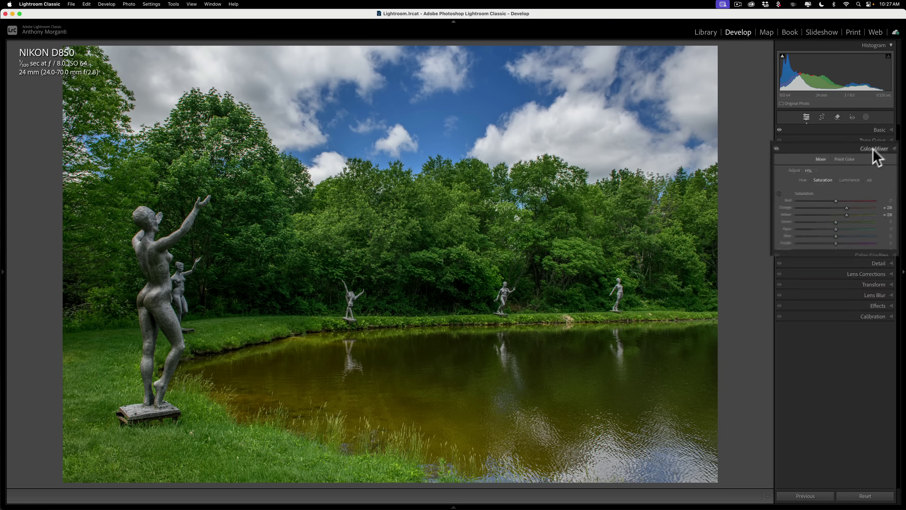
left_click(873, 150)
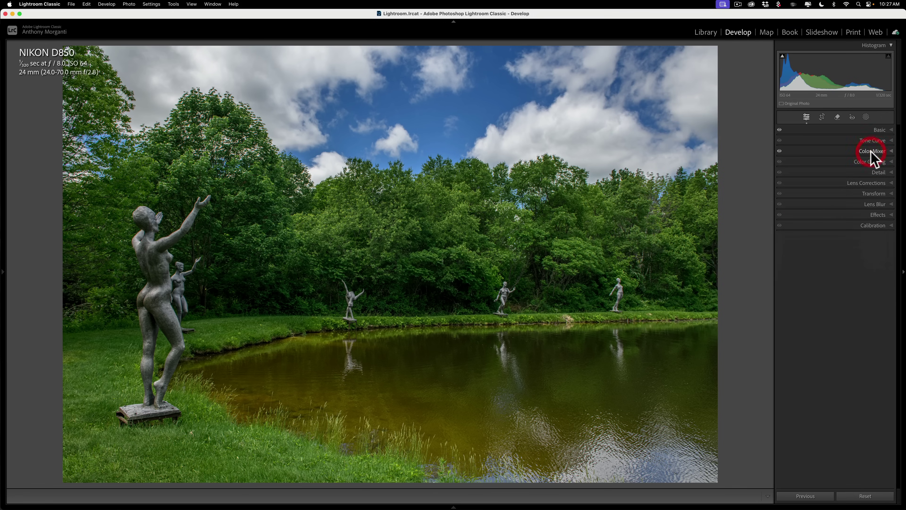
Apply a Highlight Priority vignette with an Amount of -17 to the pond photo and compare it with the unedited version.
left_click(877, 214)
left_click_drag(783, 220, 778, 218)
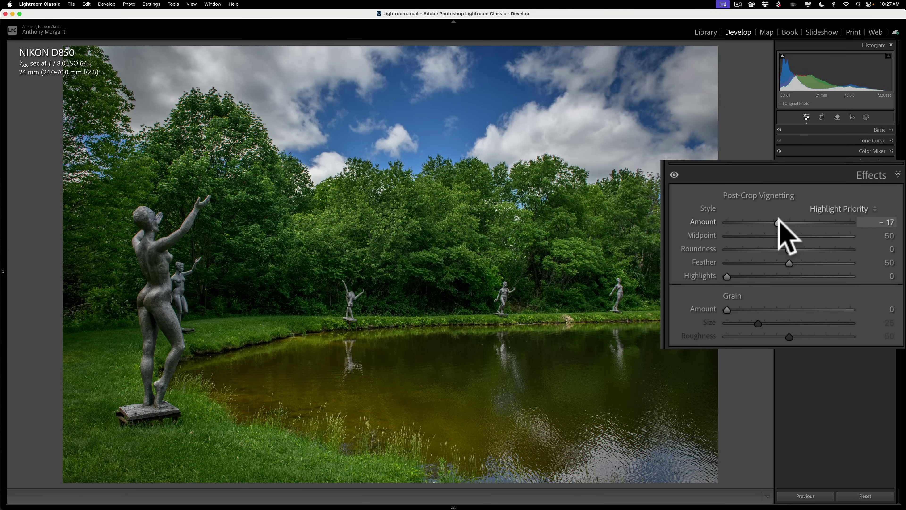
left_click(875, 215)
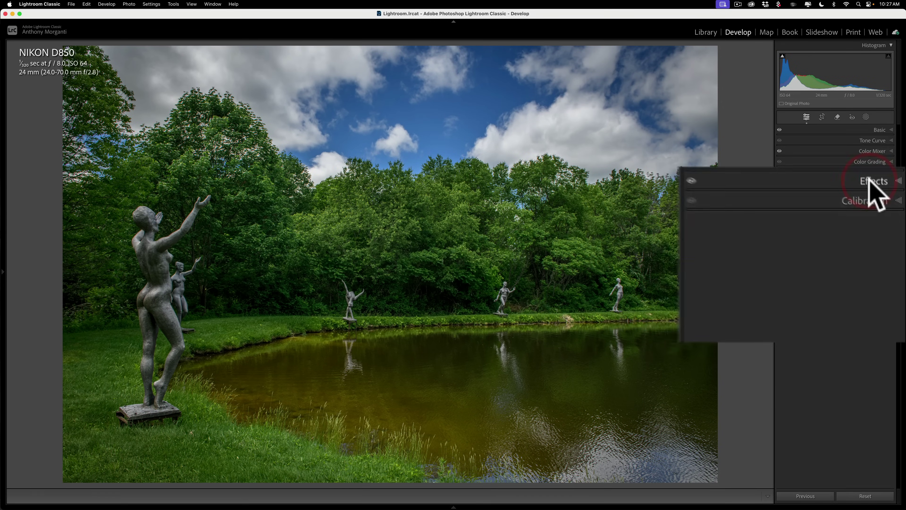
key("backslash")
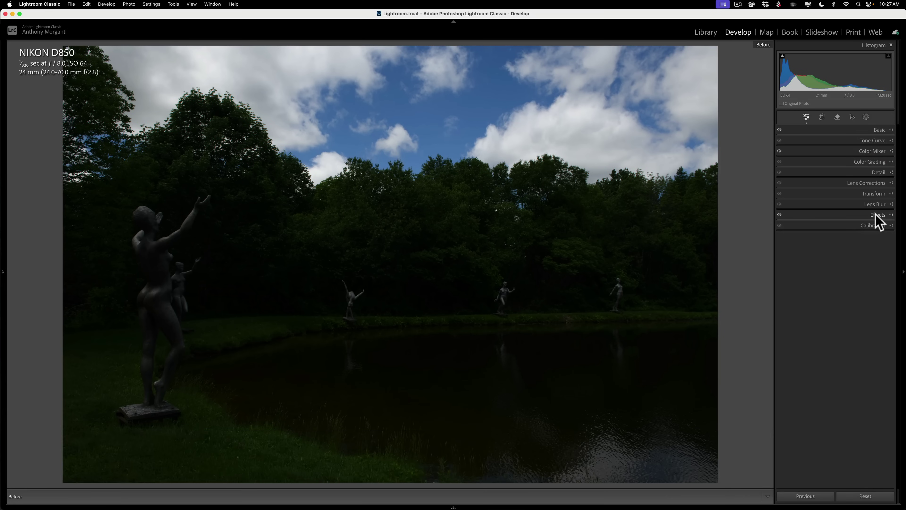
key("backslash")
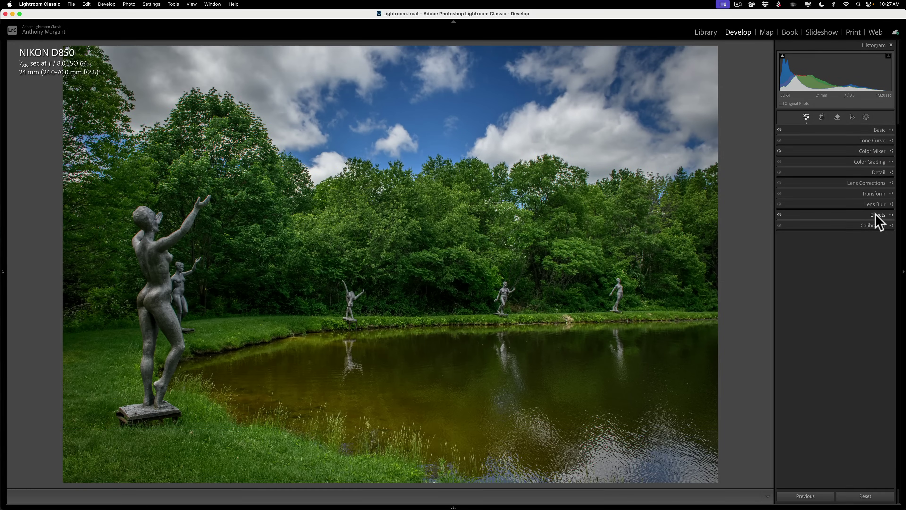
key("backslash")
key("backslash")
Raise the pond photo's Exposure to +2.05 and compare the result with the original again.
left_click(878, 130)
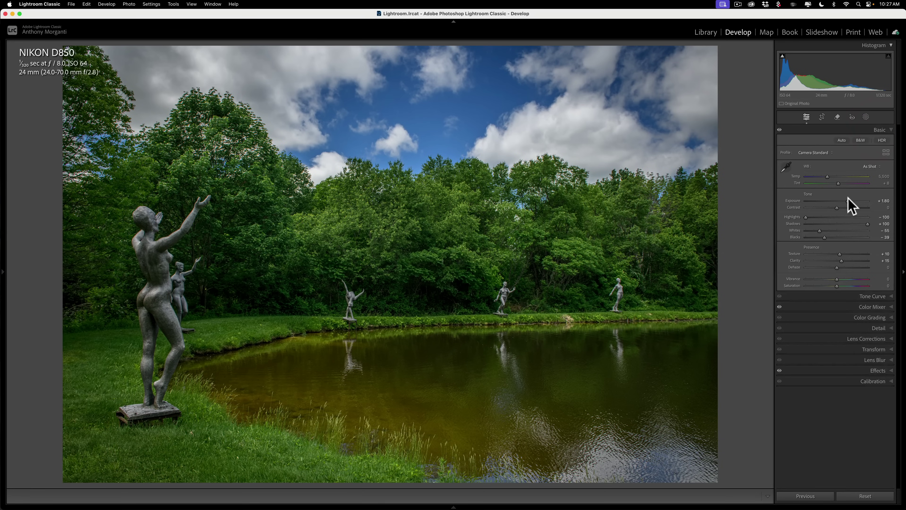
left_click_drag(848, 201, 850, 201)
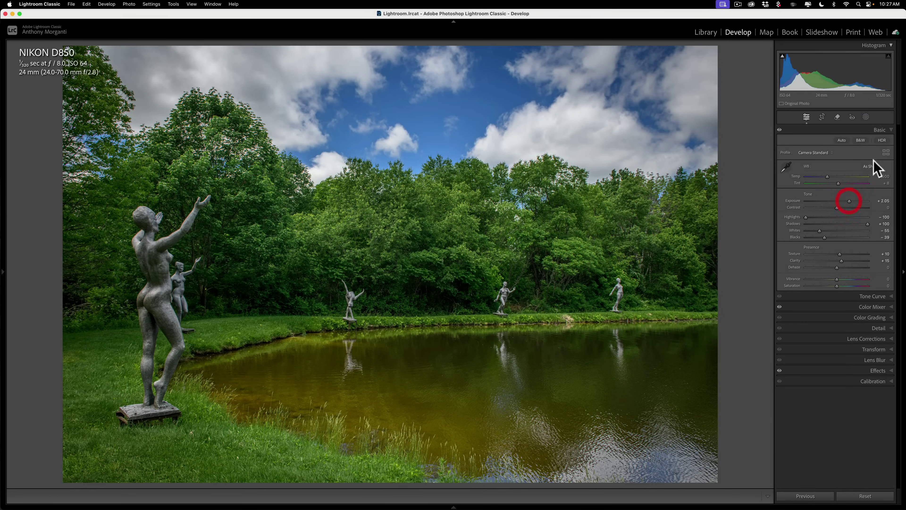
left_click(878, 130)
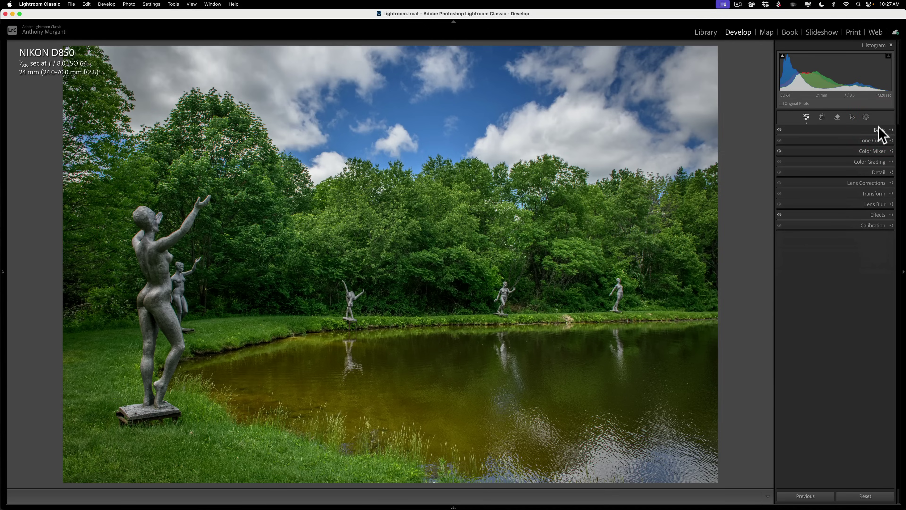
key("backslash")
key("backslash")
Move on to the harbor dock photo and check its white balance presets, keeping As Shot.
key("Right")
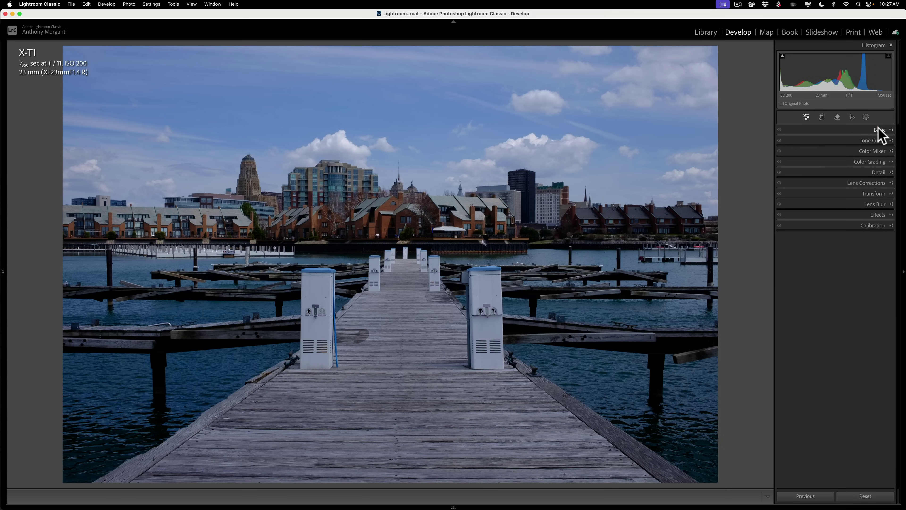
left_click(879, 130)
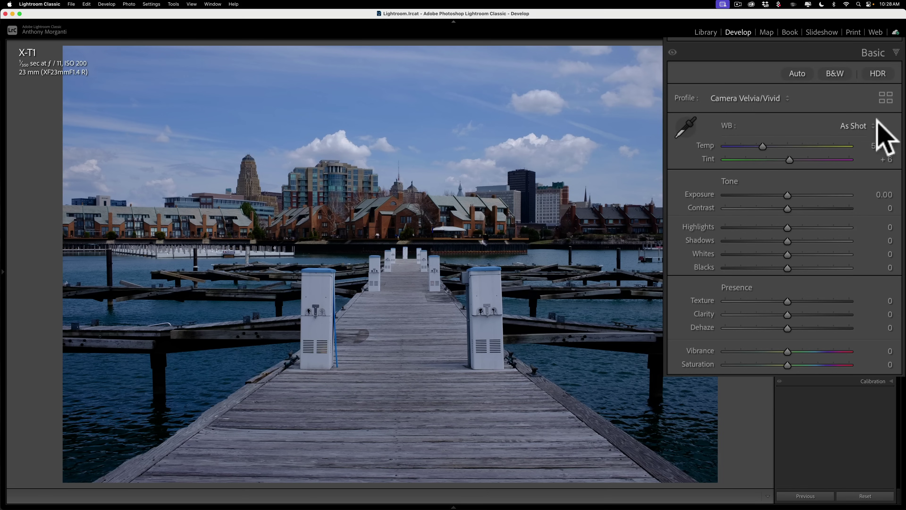
left_click(873, 126)
left_click(786, 121)
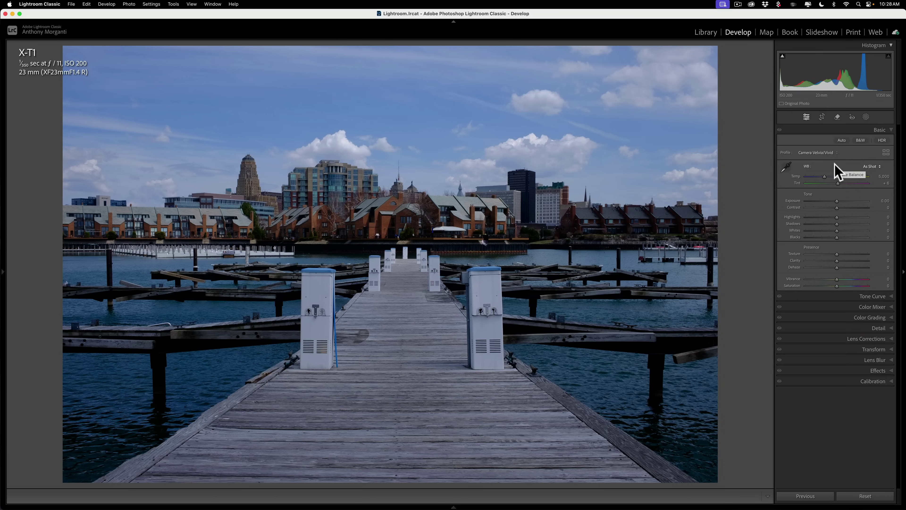
left_click(884, 130)
Reduce the dock photo's blue cast by pulling the blue channel curve's midpoint down to about Input 144, Output 119.
left_click(883, 140)
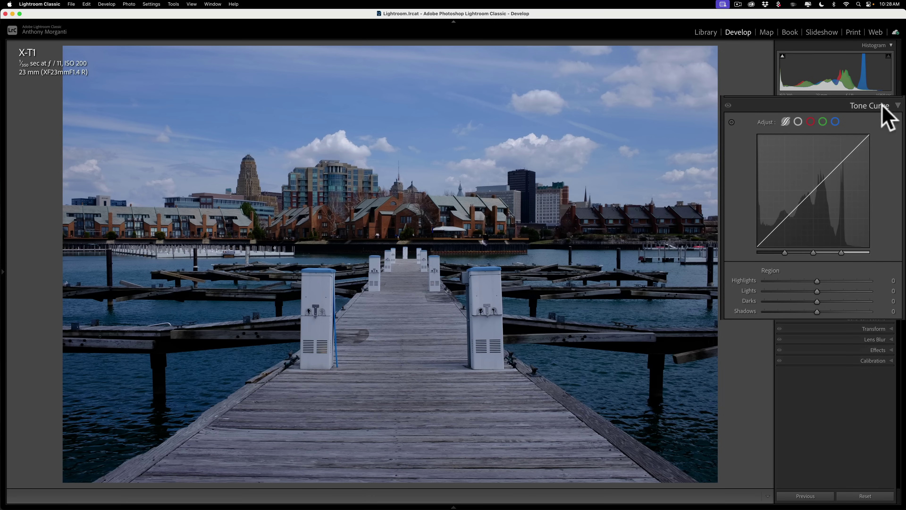
left_click(835, 122)
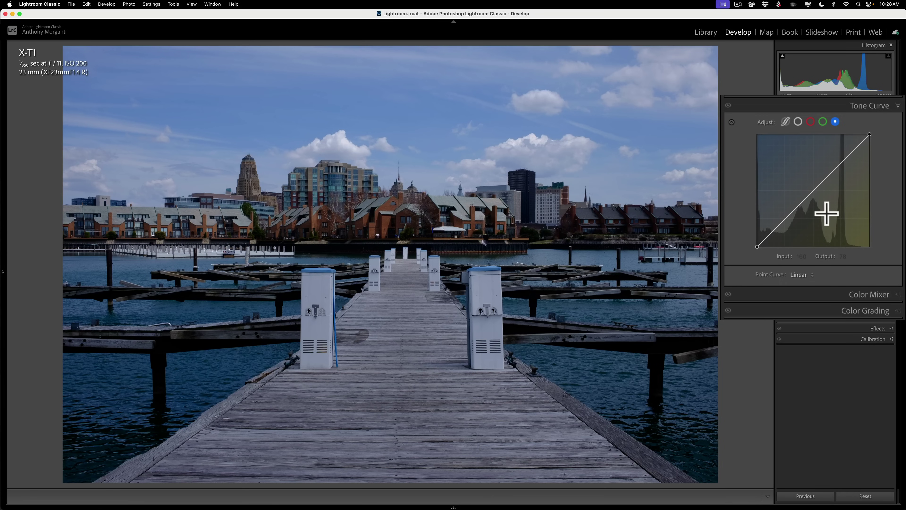
left_click(812, 189)
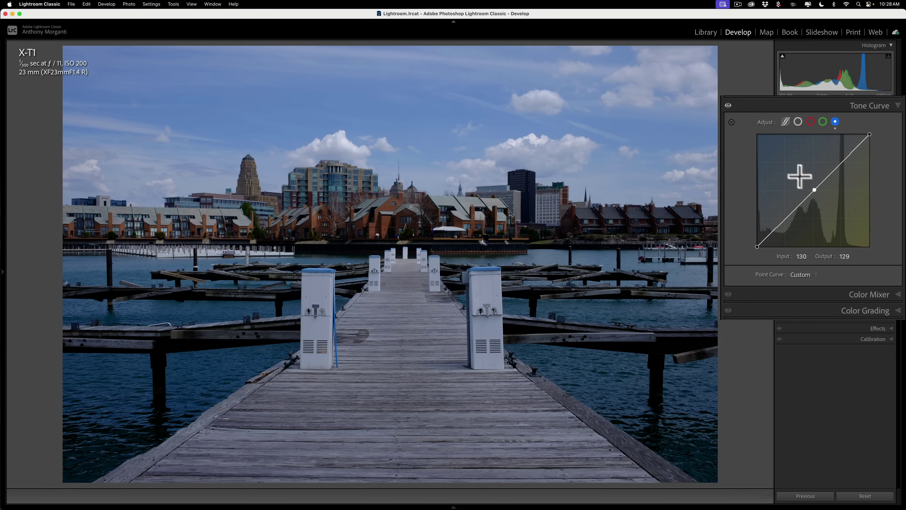
left_click_drag(813, 190, 819, 194)
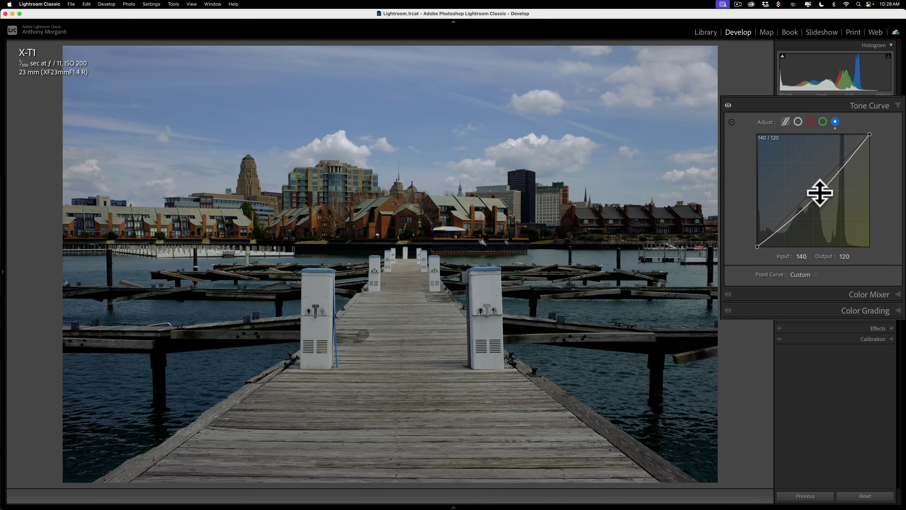
left_click_drag(819, 192, 821, 193)
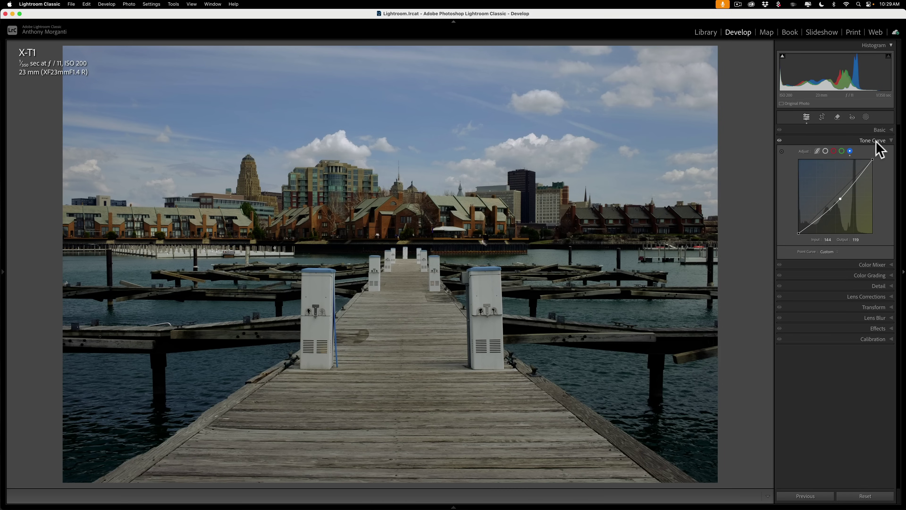
left_click(880, 141)
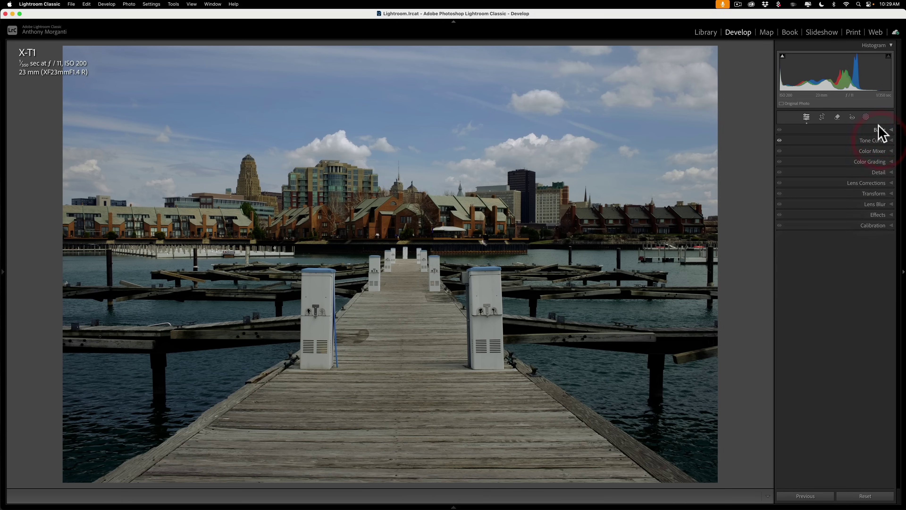
Straighten the dock photo by about -0.88 degrees in the original aspect ratio and apply the crop.
left_click(879, 130)
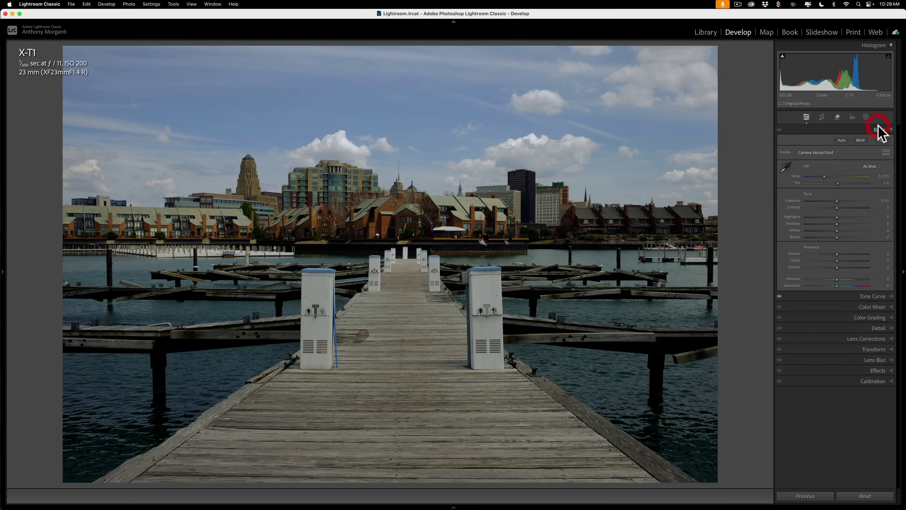
left_click(821, 117)
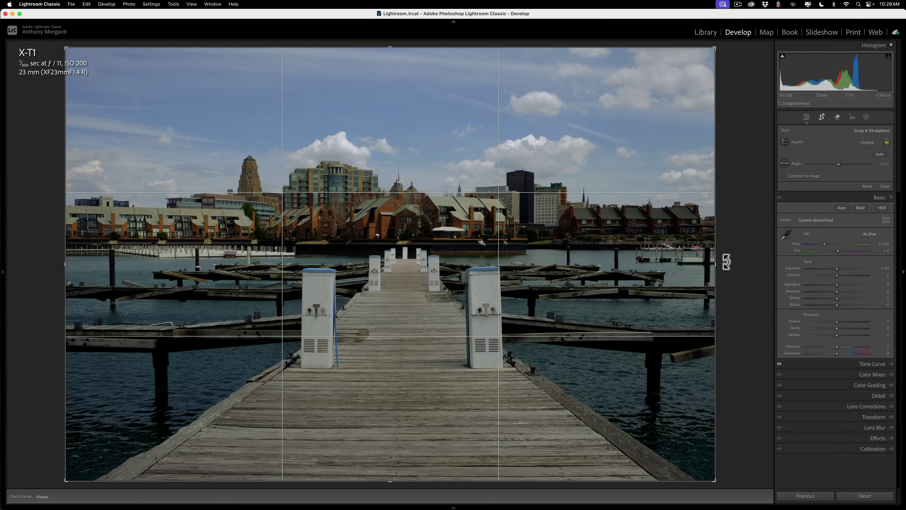
left_click_drag(727, 262, 726, 256)
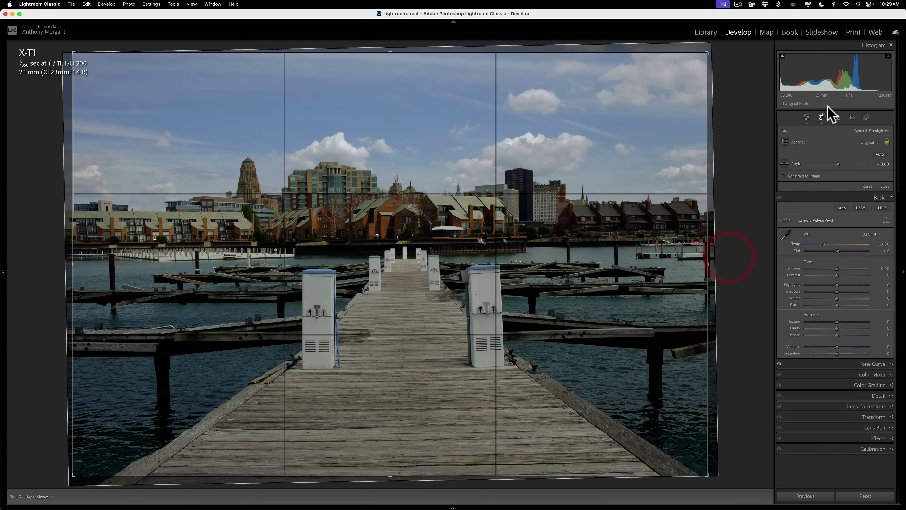
left_click(822, 116)
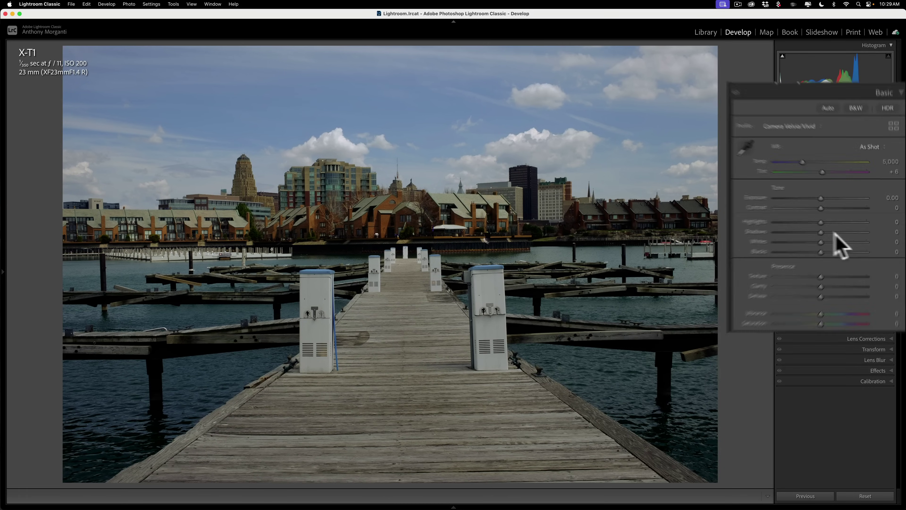
Set the dock photo's Highlights to -55, Shadows to +70, Whites to +16, Blacks to -22, Texture to +13 and Clarity to +11.
left_click_drag(791, 227, 829, 240)
left_click(812, 246)
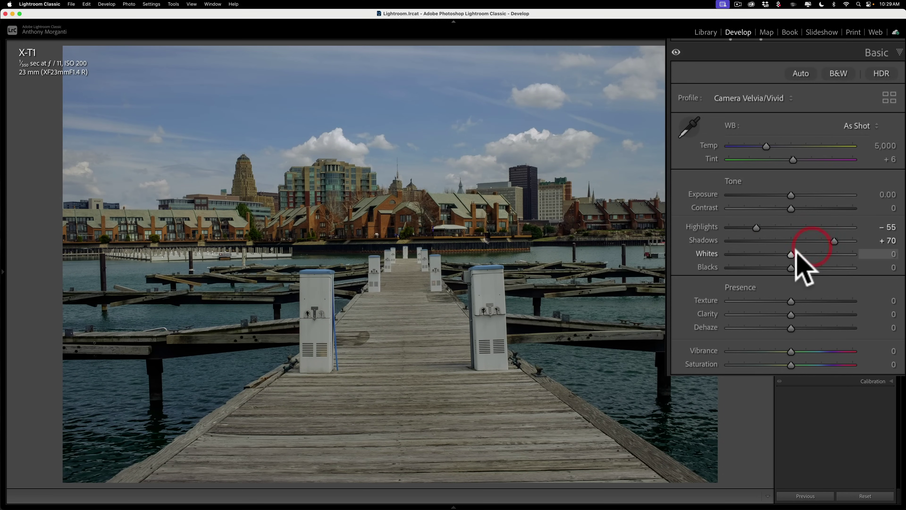
left_click(790, 254, "alt")
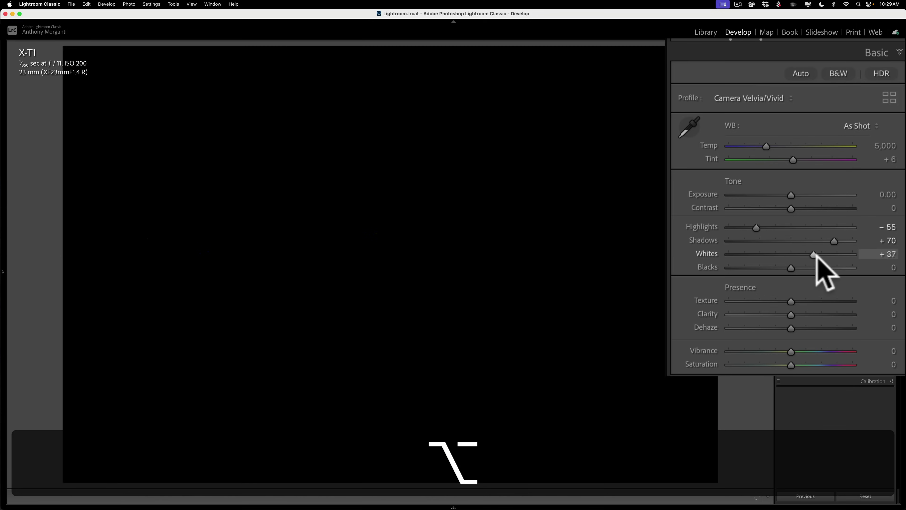
left_click_drag(824, 254, 778, 266)
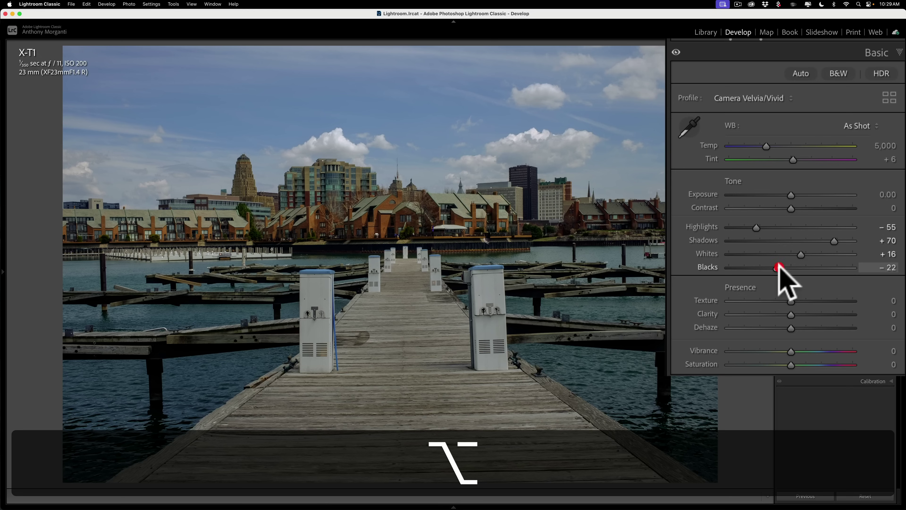
left_click_drag(788, 314, 795, 309)
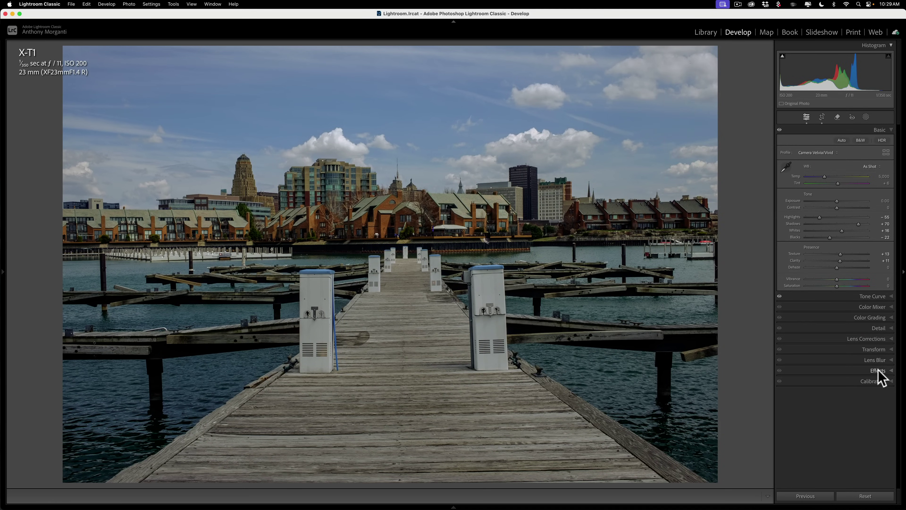
Darken the dock photo's edges with a subtle Highlight Priority post-crop vignette using a slightly negative Amount.
left_click(877, 370)
left_click_drag(835, 238, 832, 238)
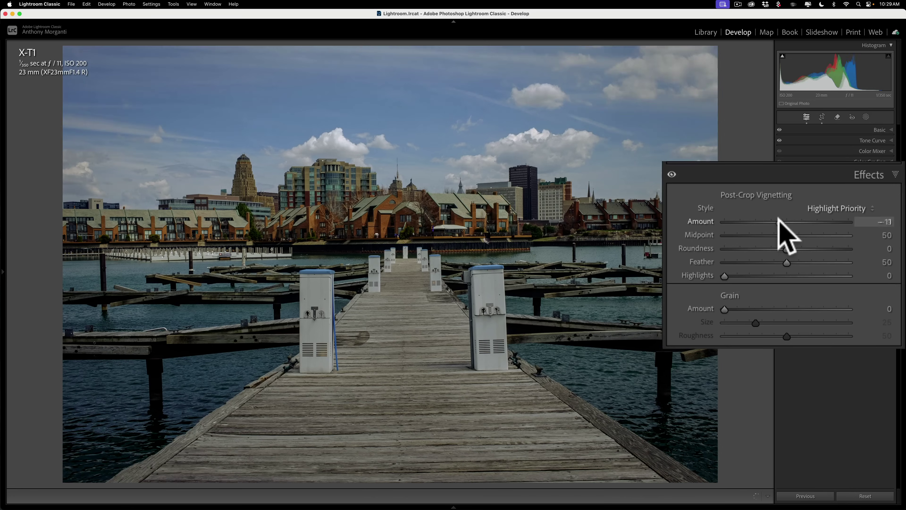
left_click_drag(778, 218, 776, 217)
left_click(875, 176)
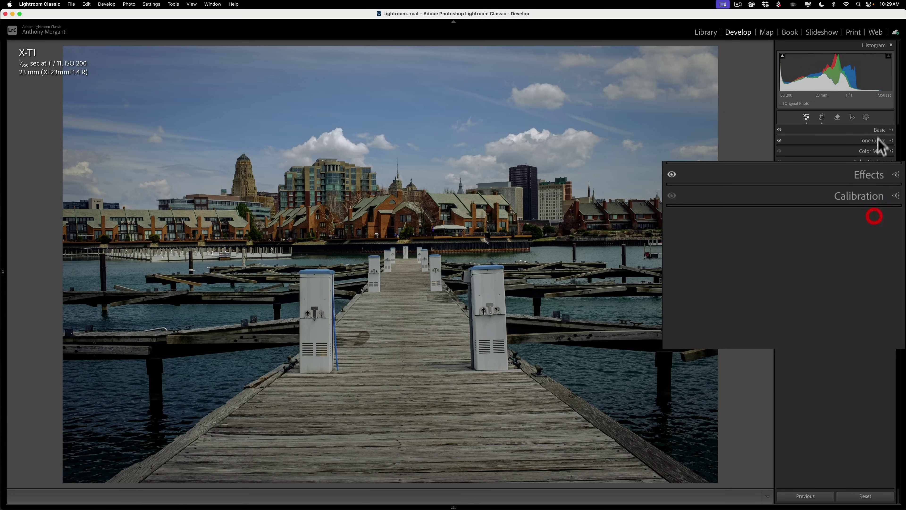
Raise the dock photo's Exposure to +0.25 and compare the edit with the original.
left_click(879, 129)
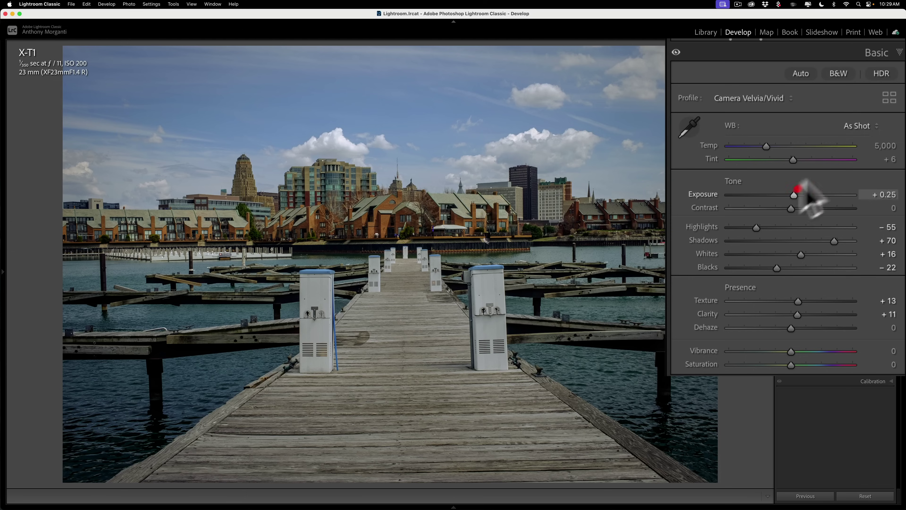
left_click(876, 53)
key("backslash")
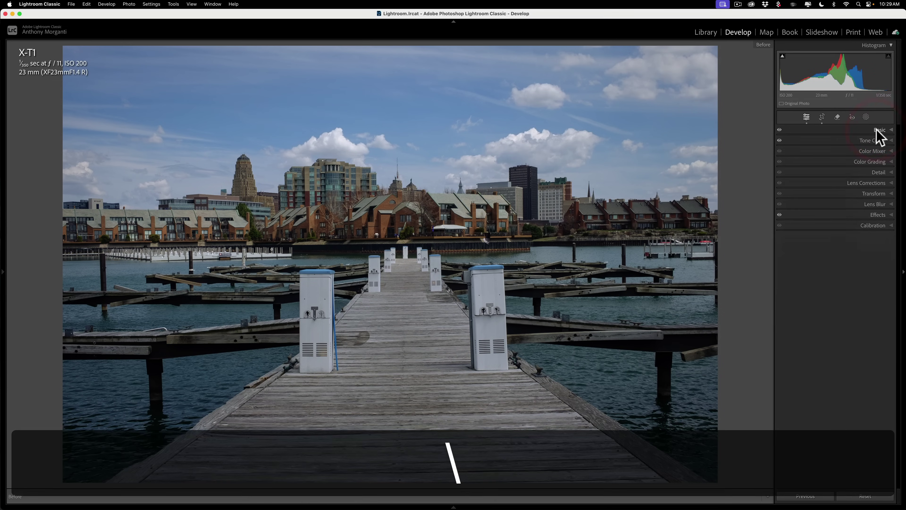
key("backslash")
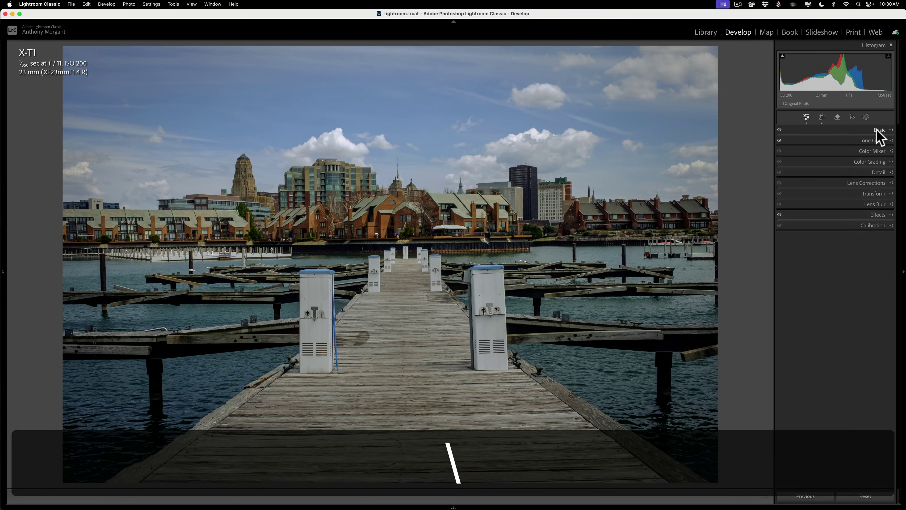
key("backslash")
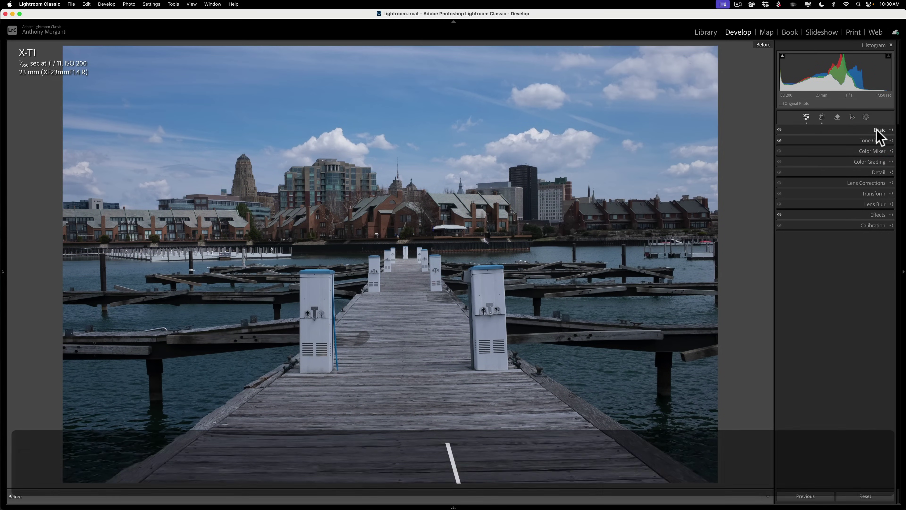
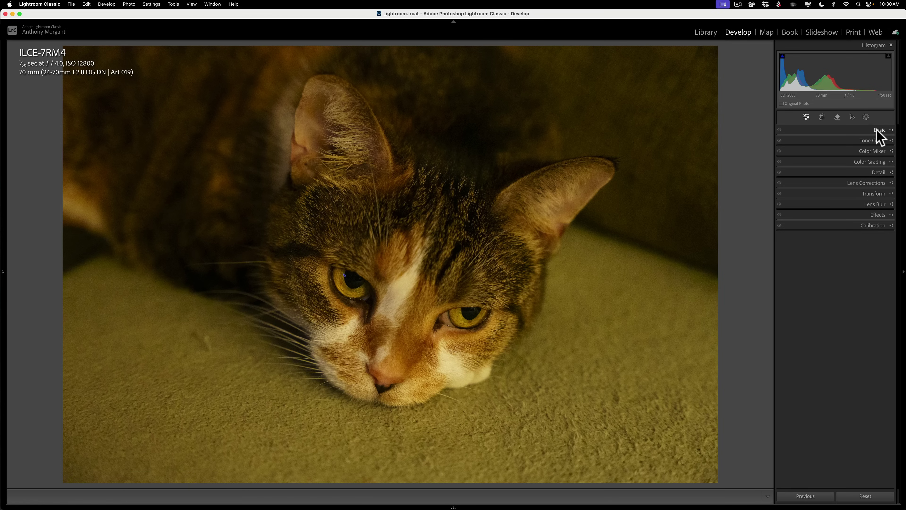
Reduce the cat photo's yellow cast by raising the blue channel curve's midpoint to about Input 112, Output 155.
left_click(874, 141)
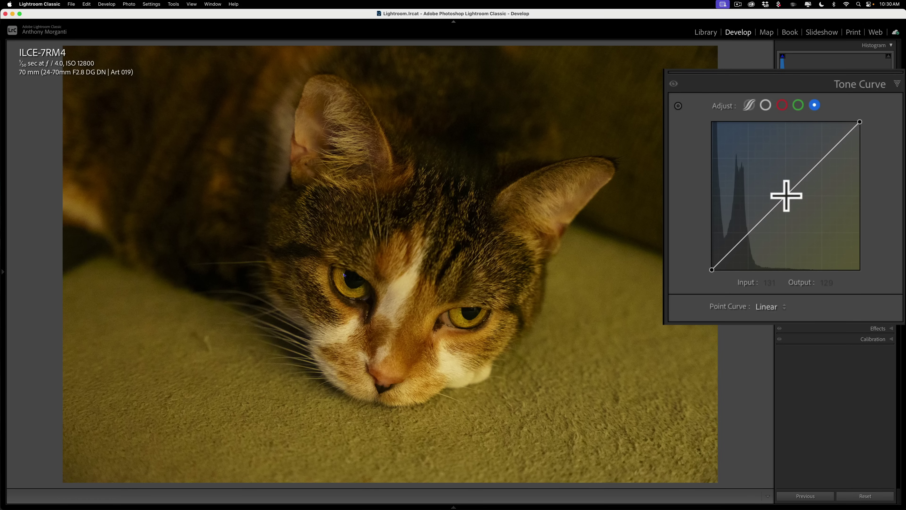
left_click_drag(786, 195, 775, 177)
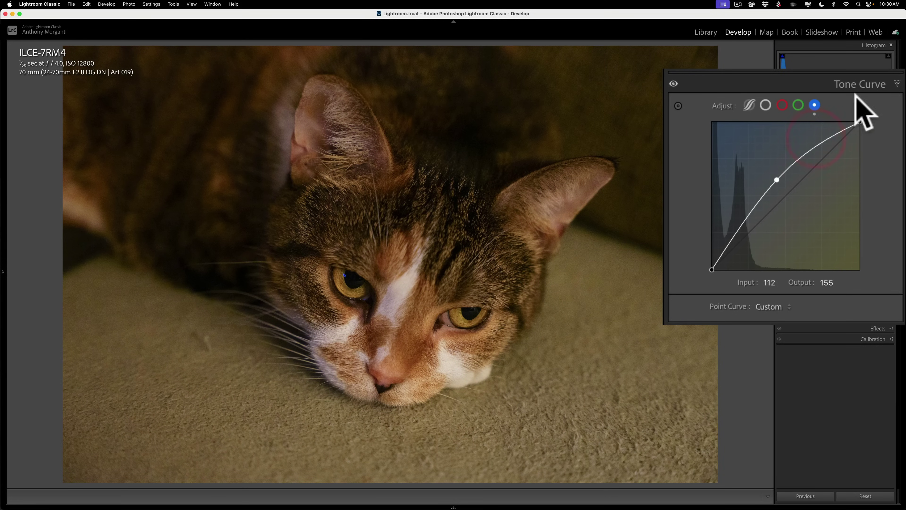
left_click(871, 83)
Set the cat photo's Highlights to -30, Shadows to +59, Whites to +26 and Blacks to -27.
left_click(879, 136)
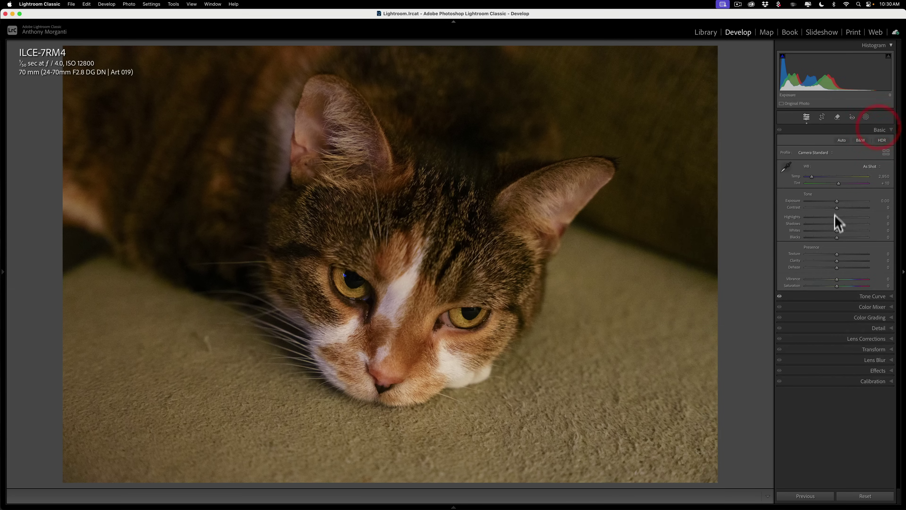
left_click_drag(835, 217, 824, 217)
left_click_drag(766, 225, 774, 267)
left_click(787, 252)
key("alt")
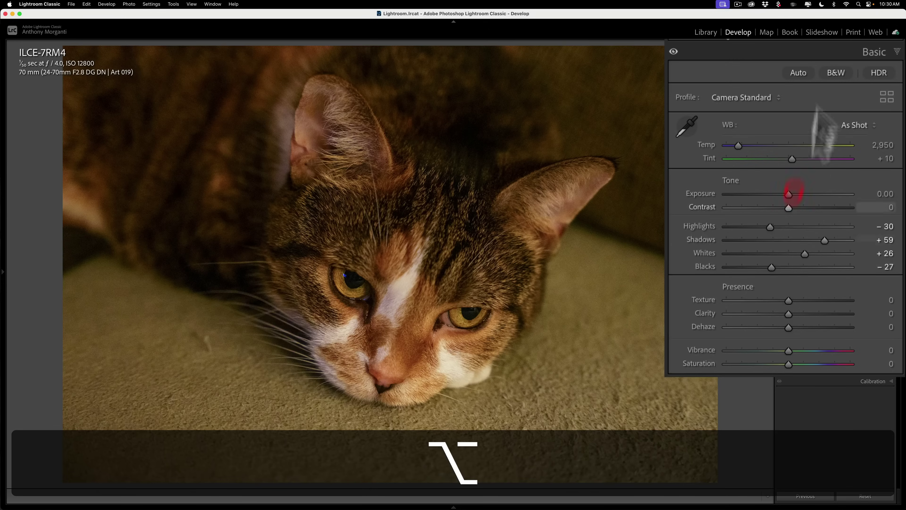
Mask the cat with Select Subject and brush in the missed fur of its back behind the right ear.
left_click(863, 119)
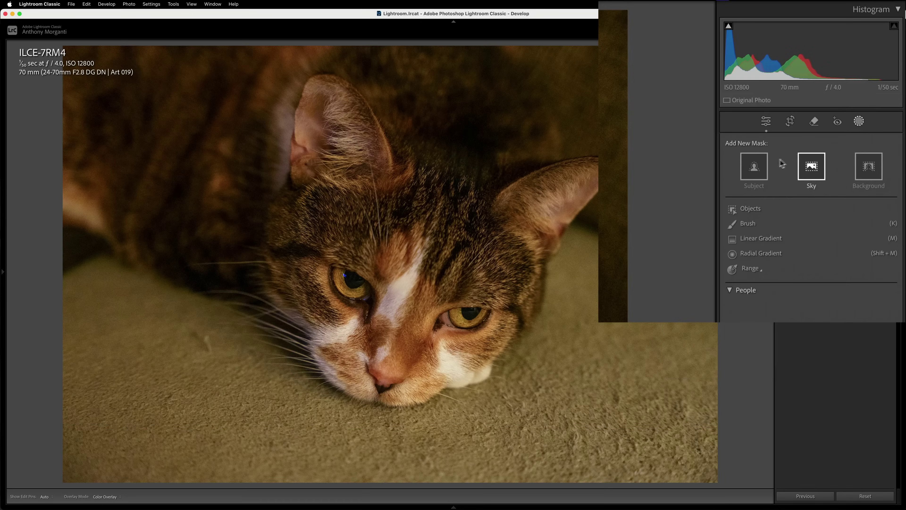
left_click(759, 166)
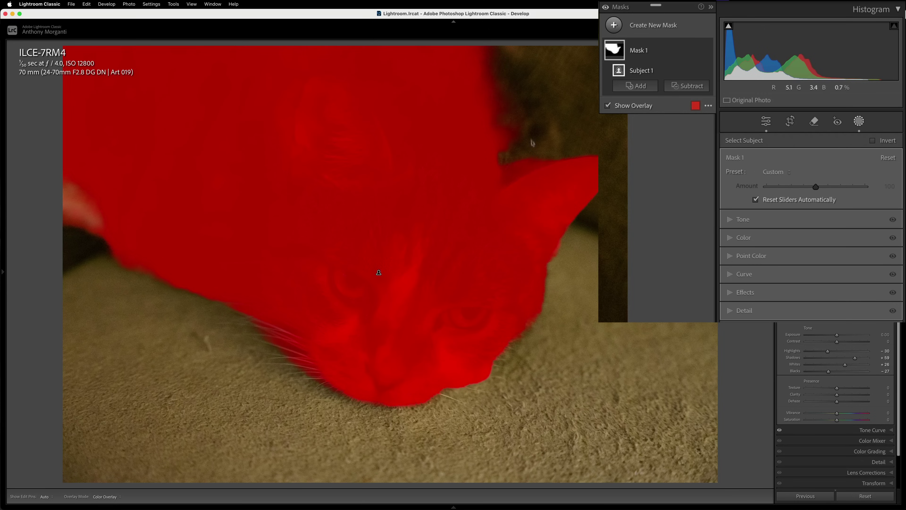
left_click(637, 85)
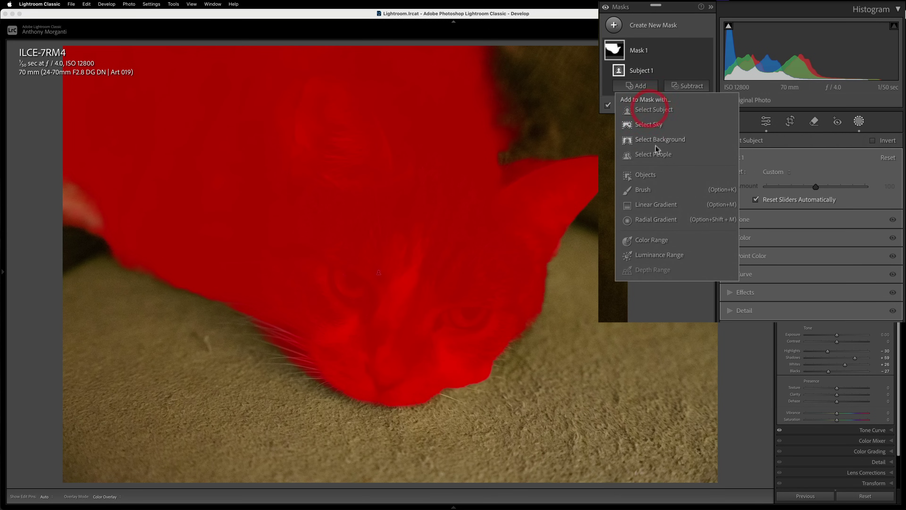
left_click(644, 189)
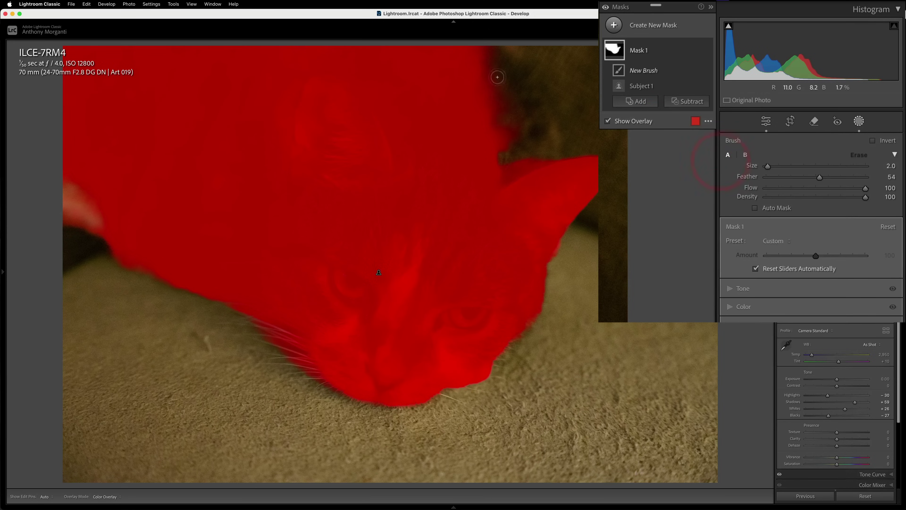
mouse_move(493, 73)
left_mouse_down()
mouse_move(517, 144)
mouse_move(506, 119)
mouse_move(511, 160)
mouse_move(512, 151)
mouse_move(535, 146)
mouse_move(518, 91)
left_mouse_up()
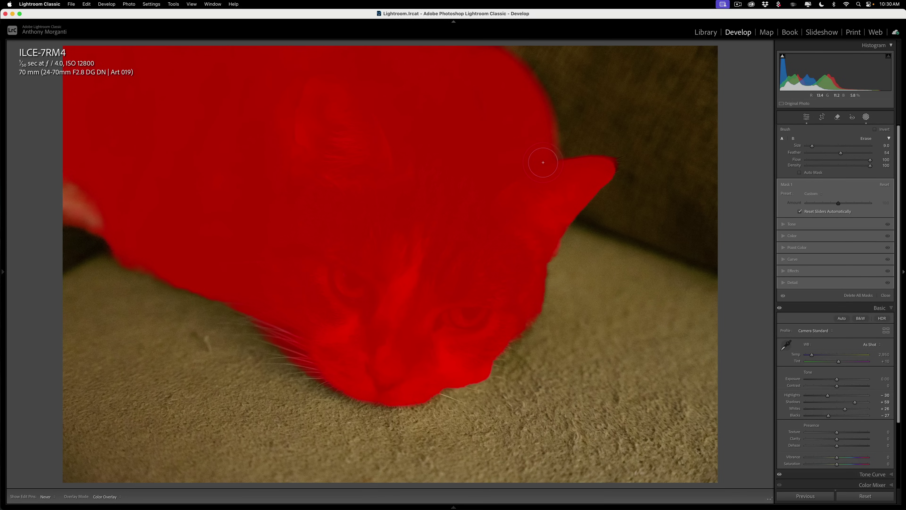
left_click_drag(537, 165, 529, 113)
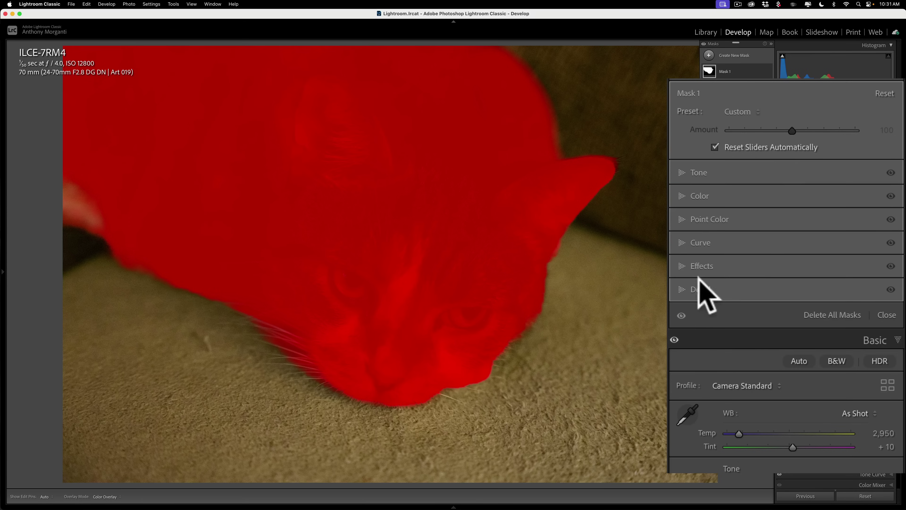
Set the cat mask's Texture to 14 and Clarity to 17, raise its Saturation slightly, and close masking.
left_click(700, 267)
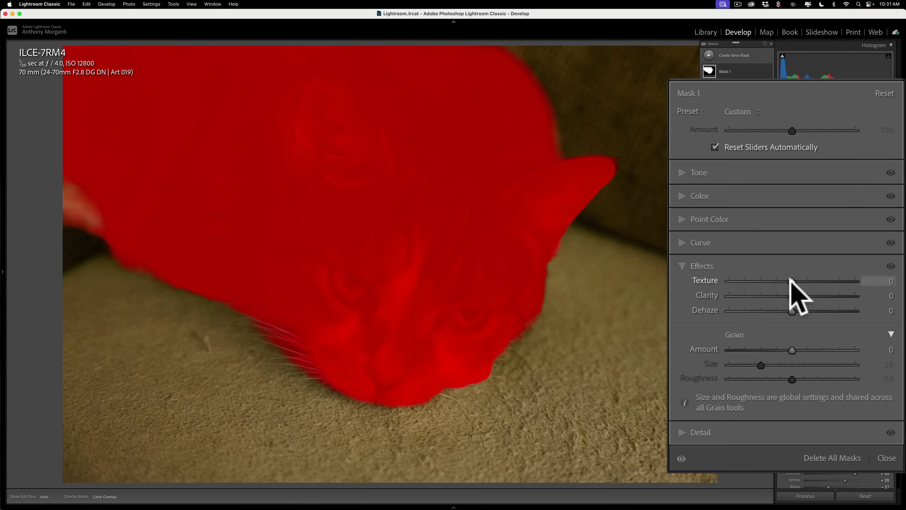
mouse_move(791, 281)
left_mouse_down()
mouse_move(801, 281)
mouse_move(793, 296)
mouse_move(802, 295)
left_mouse_up()
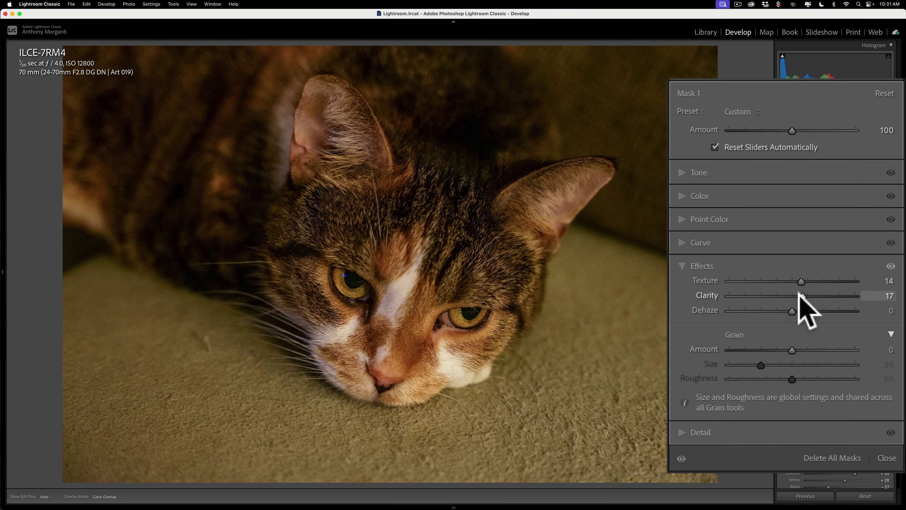
left_click(682, 197)
left_click_drag(789, 281, 797, 278)
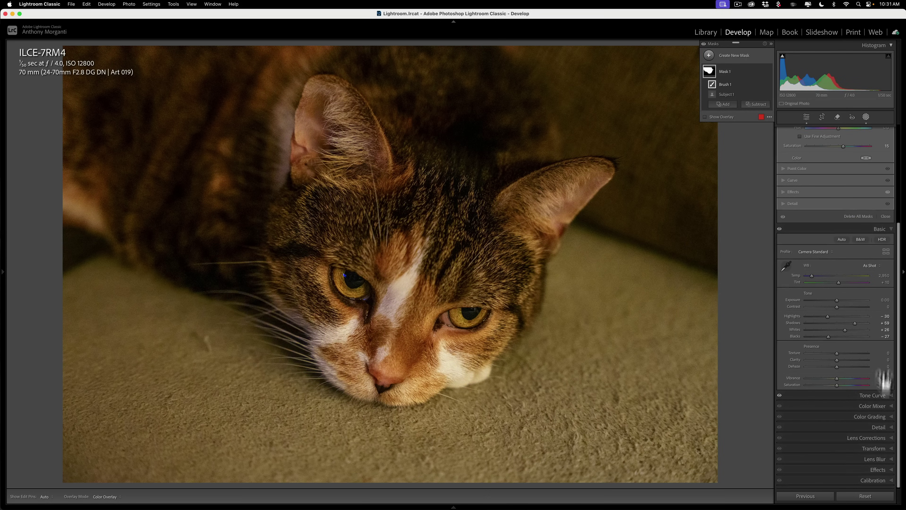
scroll(872, 178, "up", 3)
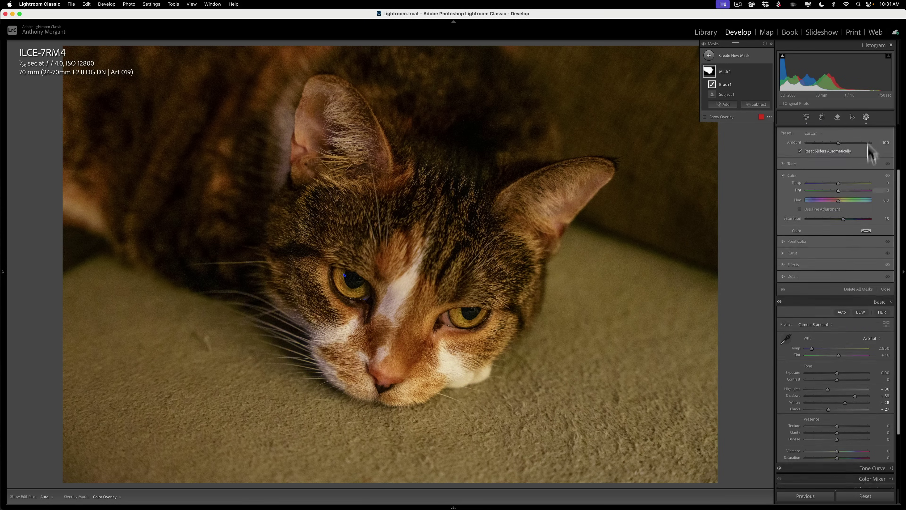
left_click(866, 117)
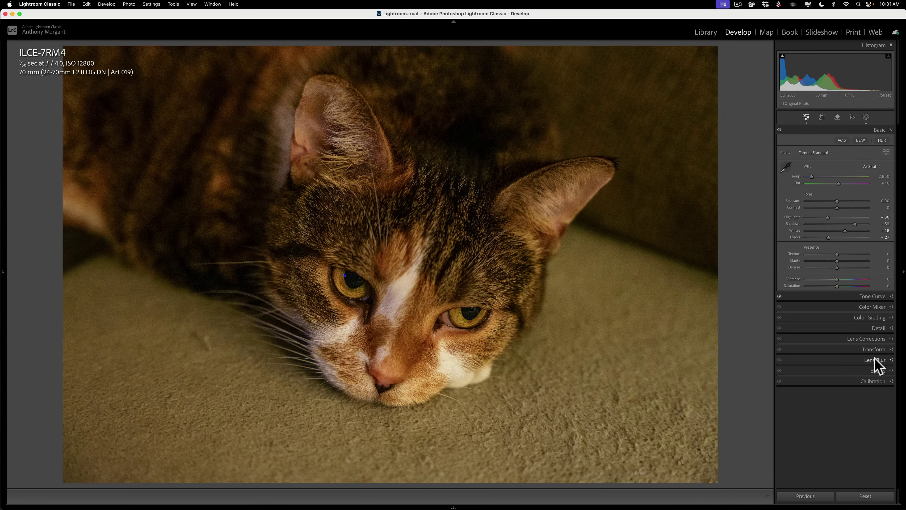
Add a post-crop vignette of about -15 to the cat photo and raise its Exposure to +0.30.
left_click(877, 371)
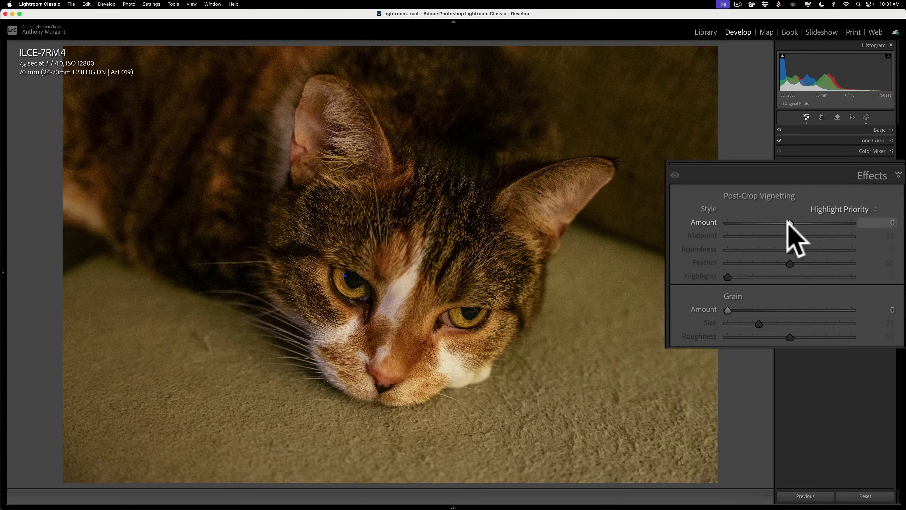
left_click_drag(782, 221, 775, 221)
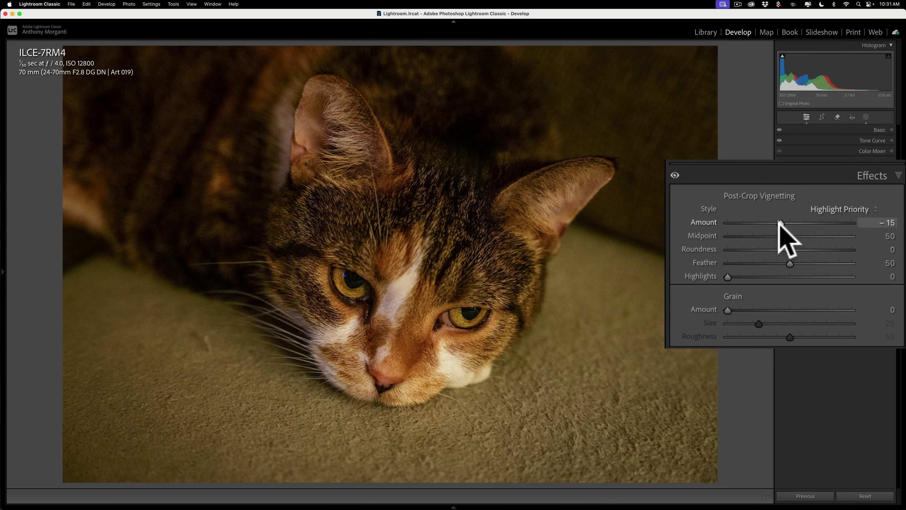
left_click(878, 129)
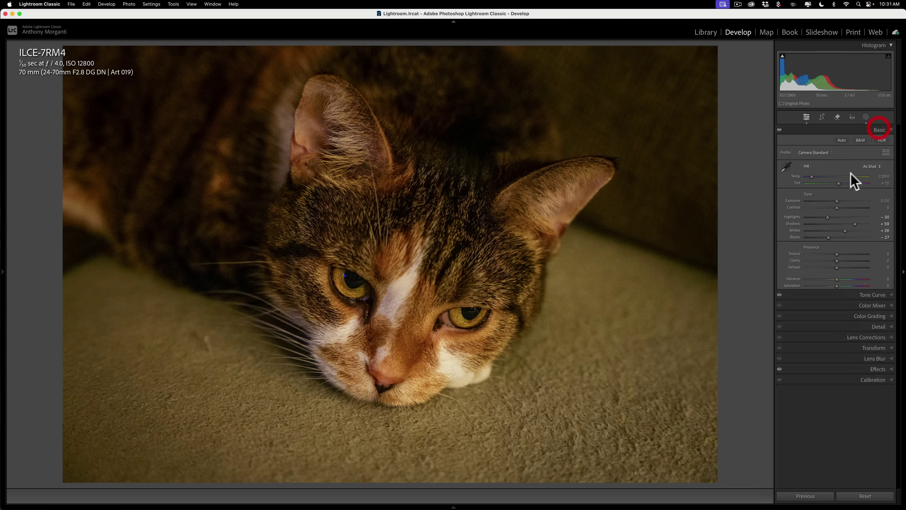
left_click_drag(836, 201, 838, 201)
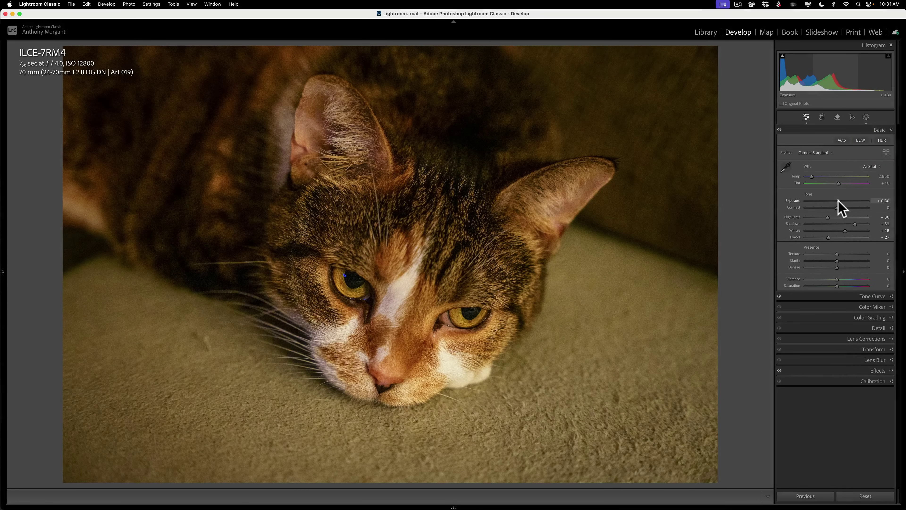
left_click(838, 200)
left_click(876, 129)
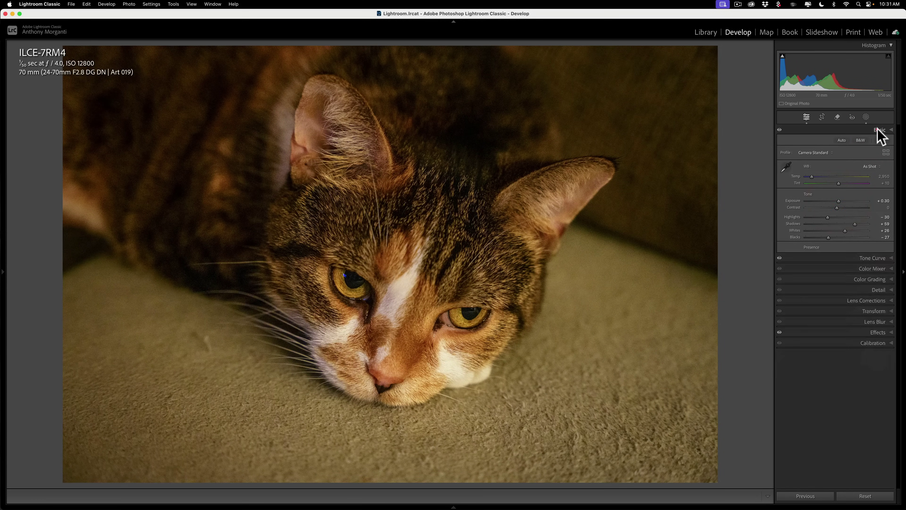
Compare the edited cat photo with its original twice, ending on the edited version.
key("backslash")
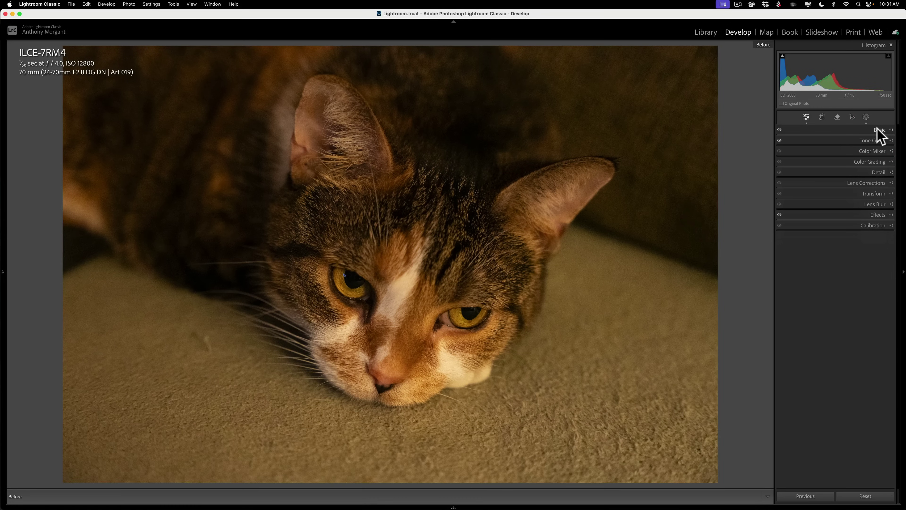
key("backslash")
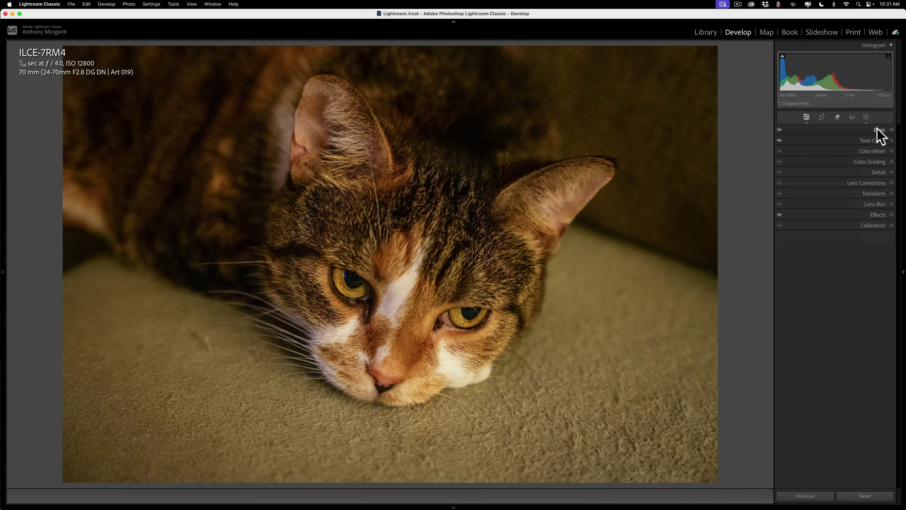
key("backslash")
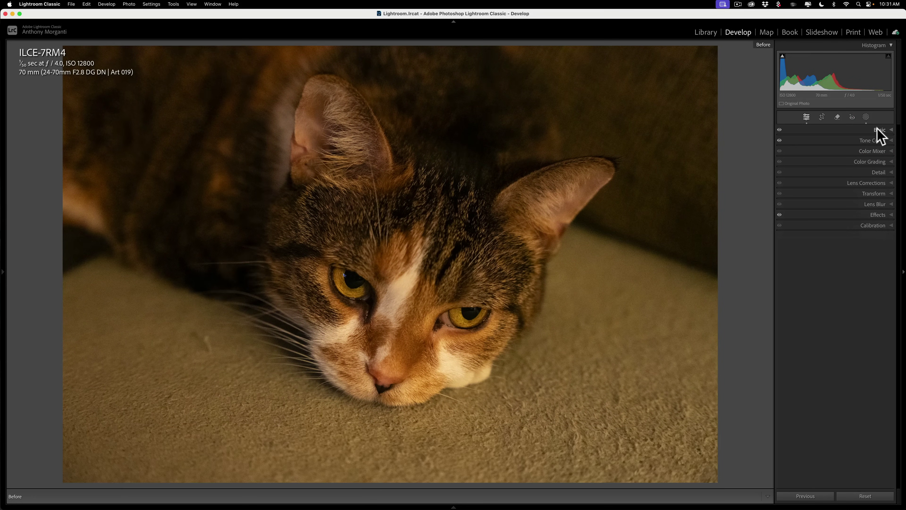
key("backslash")
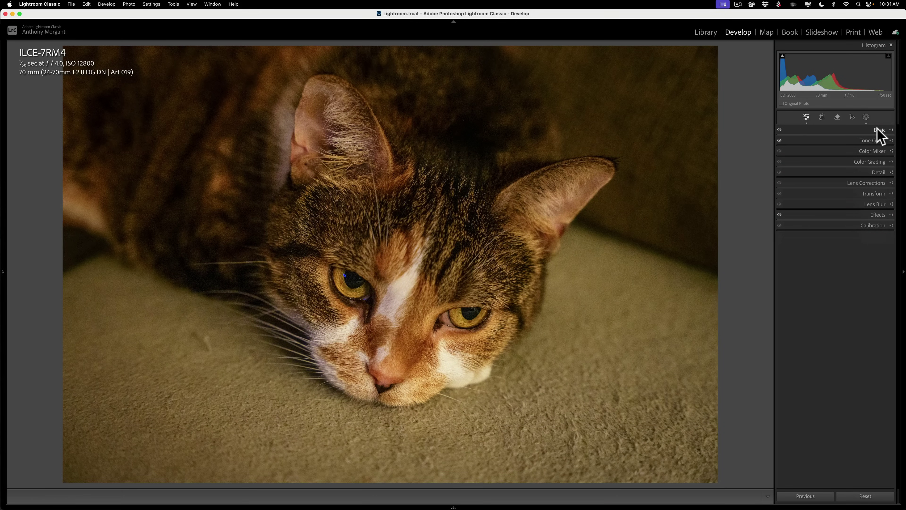
Review the red and green channels of the cat photo's tone curve.
left_click(873, 140)
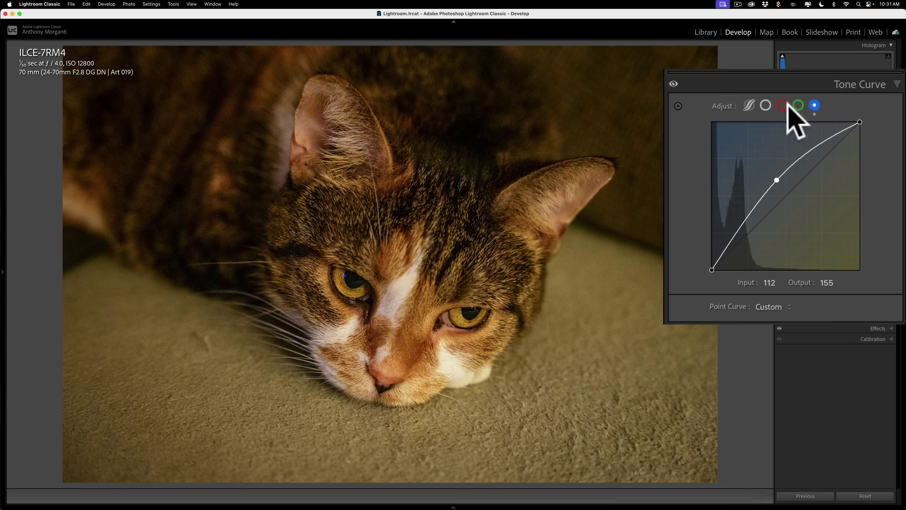
left_click(781, 105)
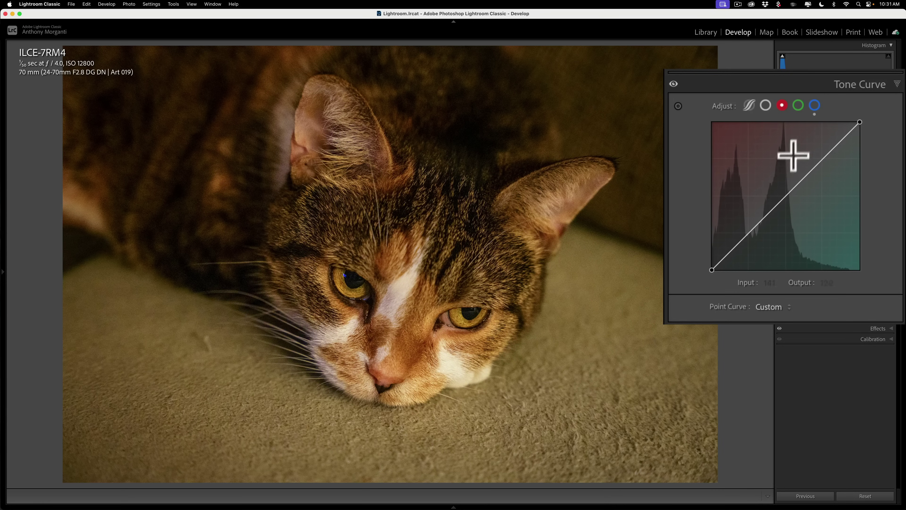
left_click(797, 105)
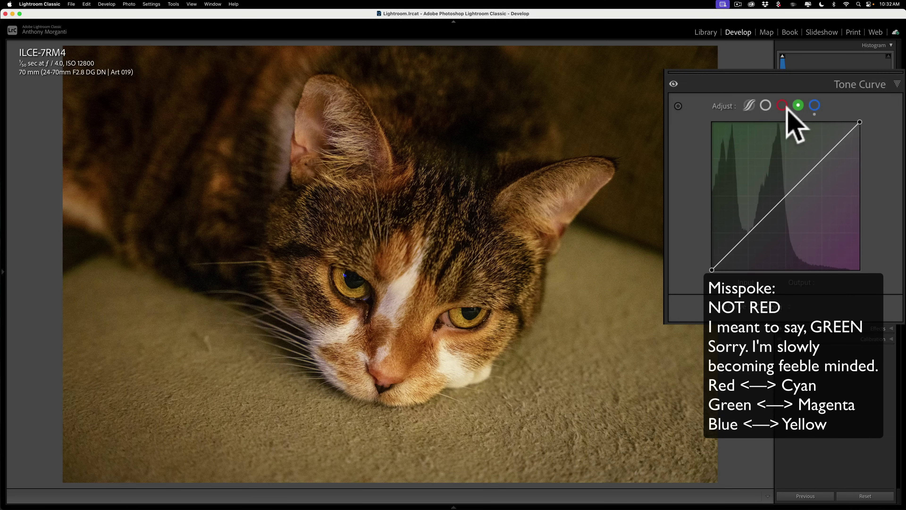
left_click(859, 83)
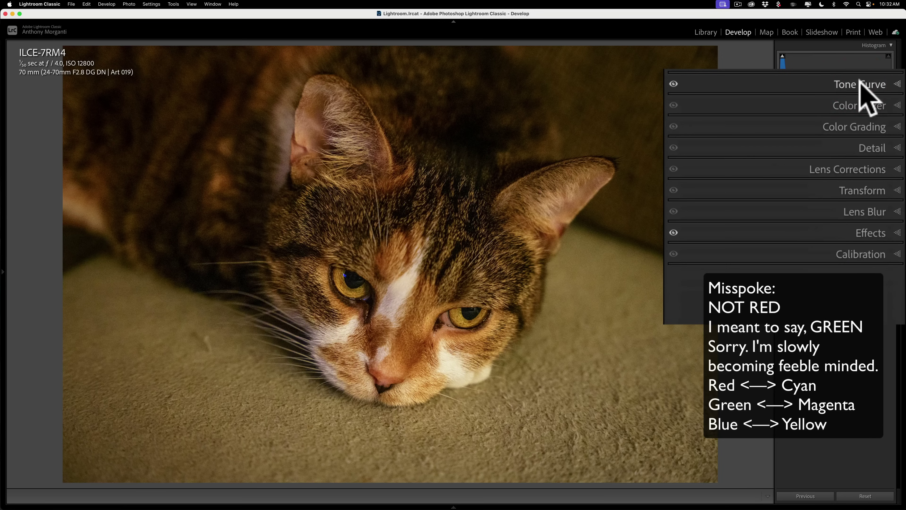
Go to the wedding couple photo and set a portrait-oriented crop with the 4 x 5 / 8 x 10 aspect ratio.
key("Right")
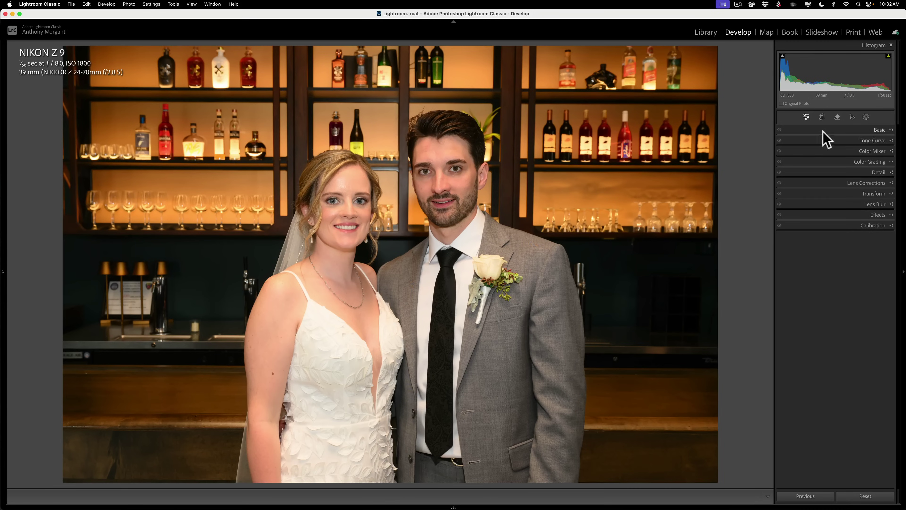
left_click(822, 117)
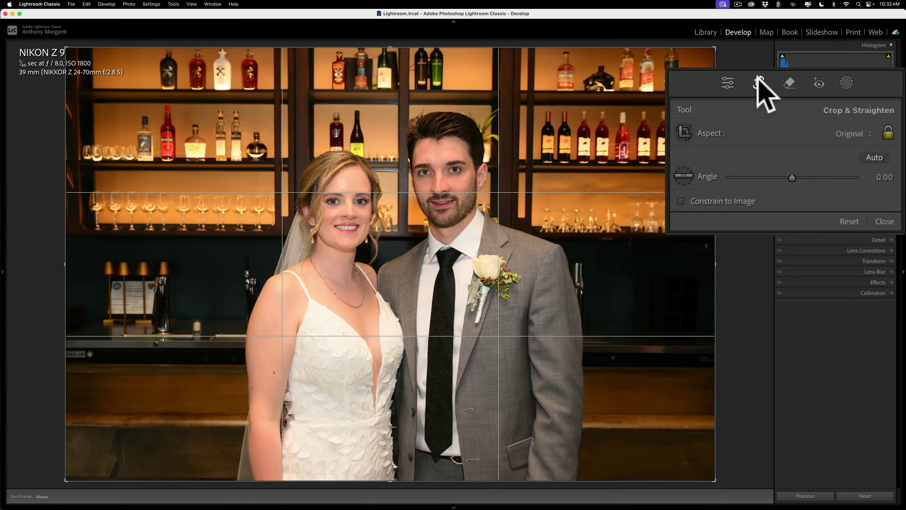
key("x")
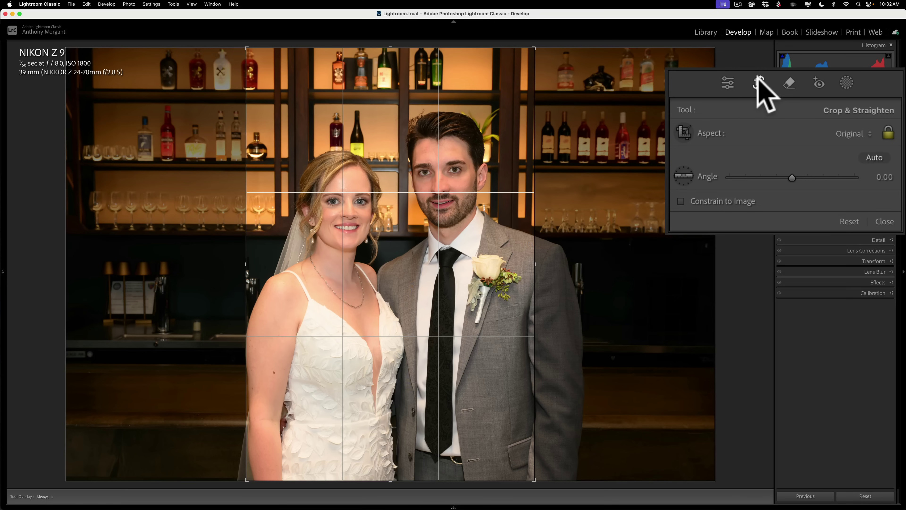
left_click(863, 134)
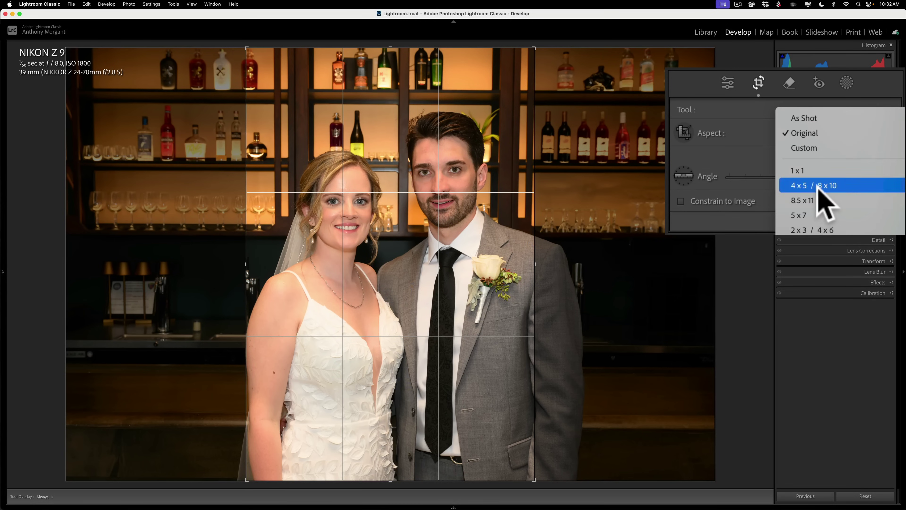
key("Escape")
Resize the crop to nearly the full photo height, shift the photo so the couple is centered in the frame, and apply the crop.
left_click_drag(398, 438, 392, 463)
left_click_drag(399, 72, 400, 54)
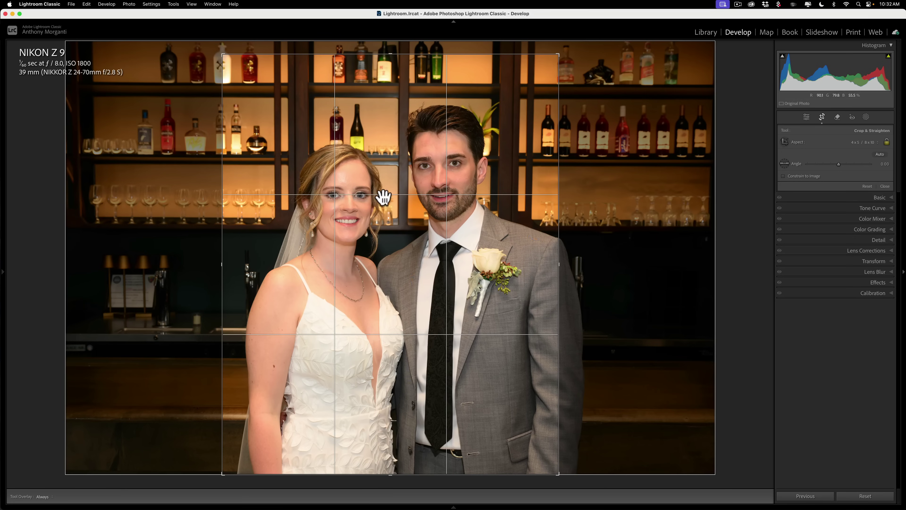
left_click(346, 195)
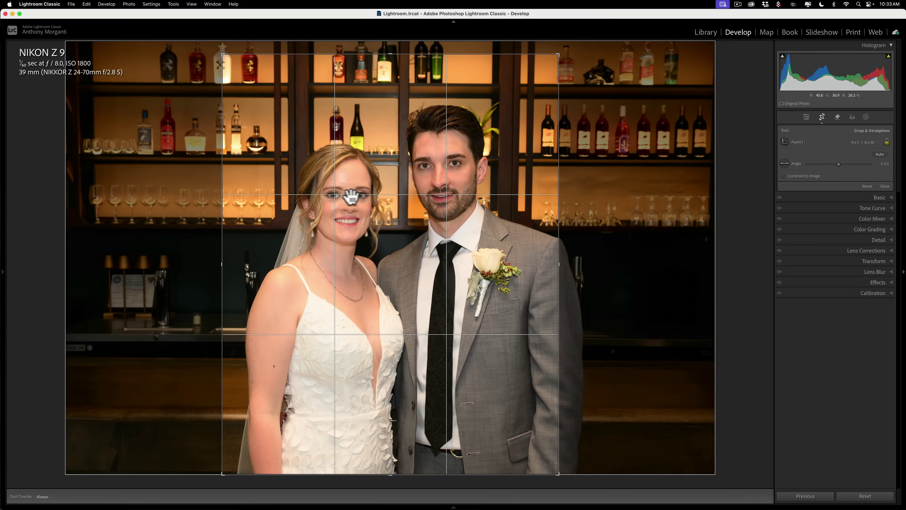
left_click_drag(426, 224, 409, 224)
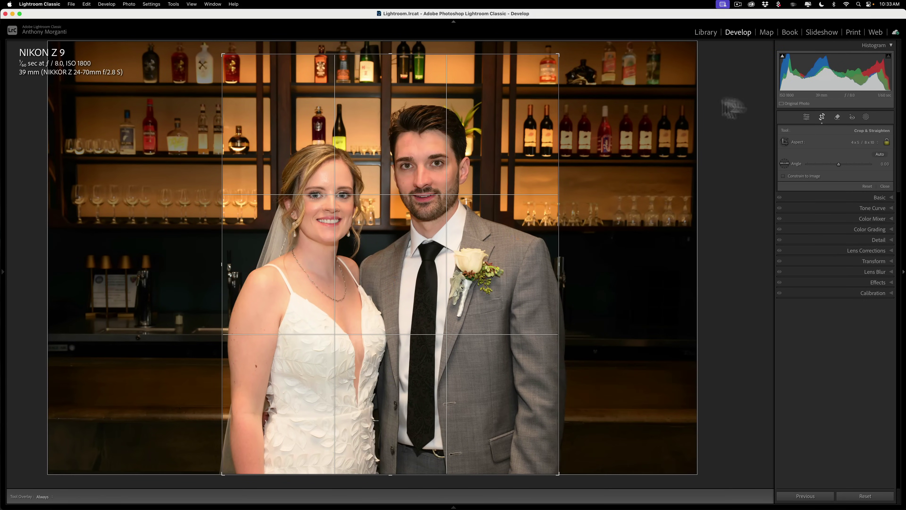
left_click(821, 117)
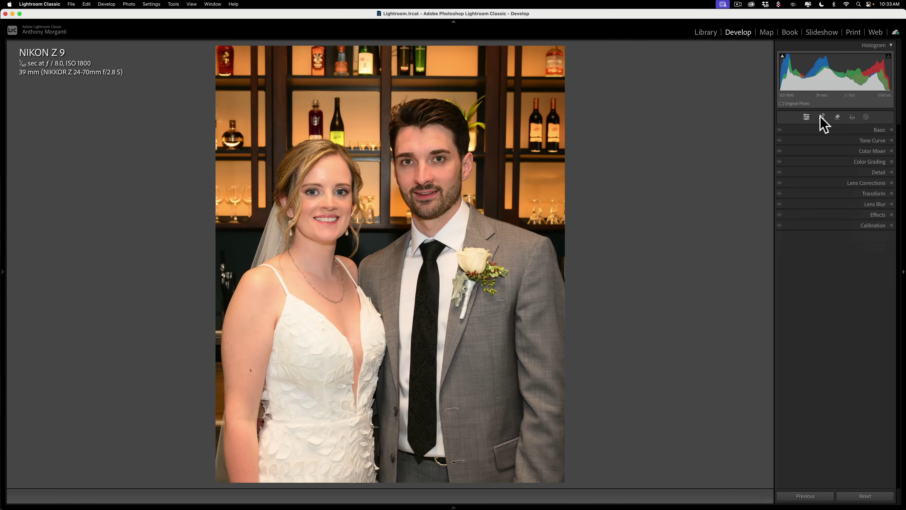
Straighten the wedding photo by rotating the crop to an angle of about -0.62.
left_click(821, 117)
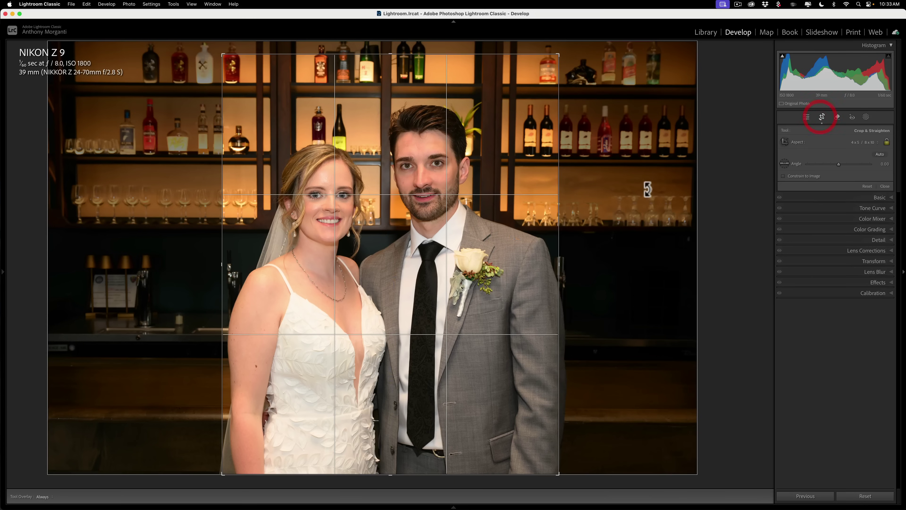
left_click_drag(702, 192, 702, 190)
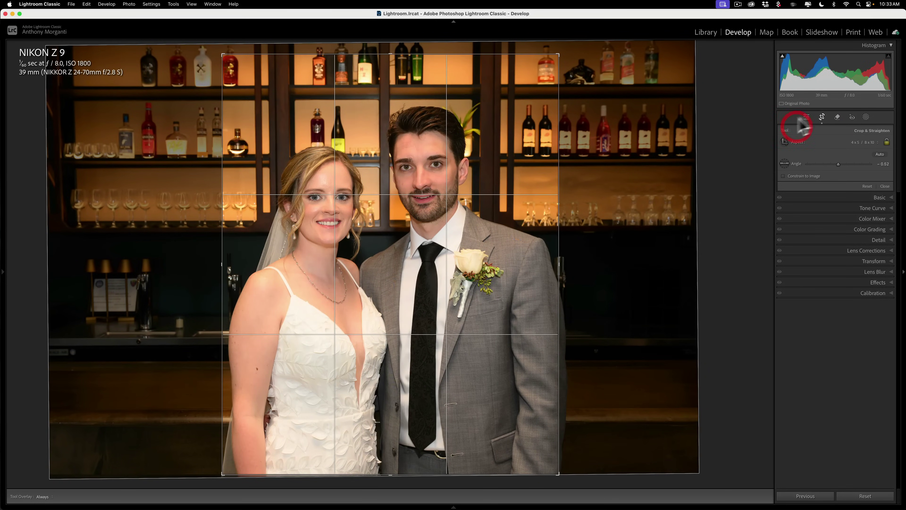
left_click(823, 119)
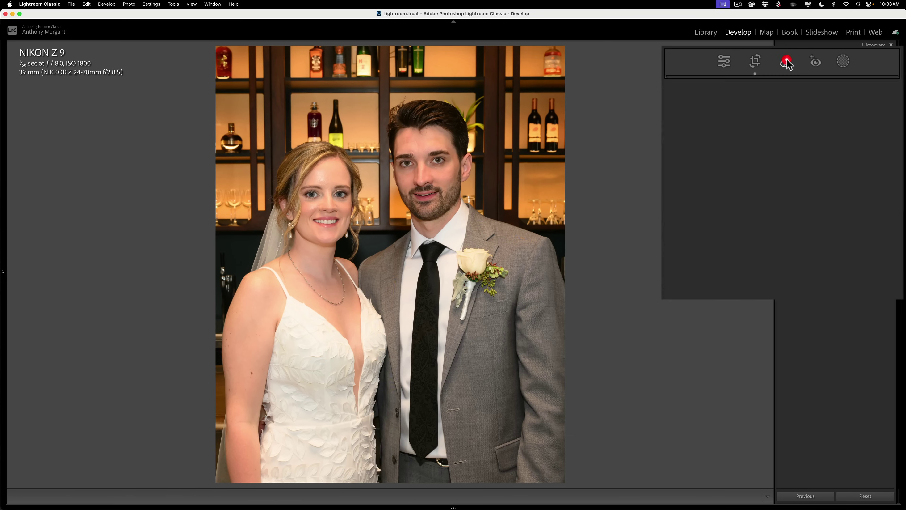
Use the Remove tool at size 4 to clean up stray hairs beside the groom's temple and above his hair.
left_click(829, 102)
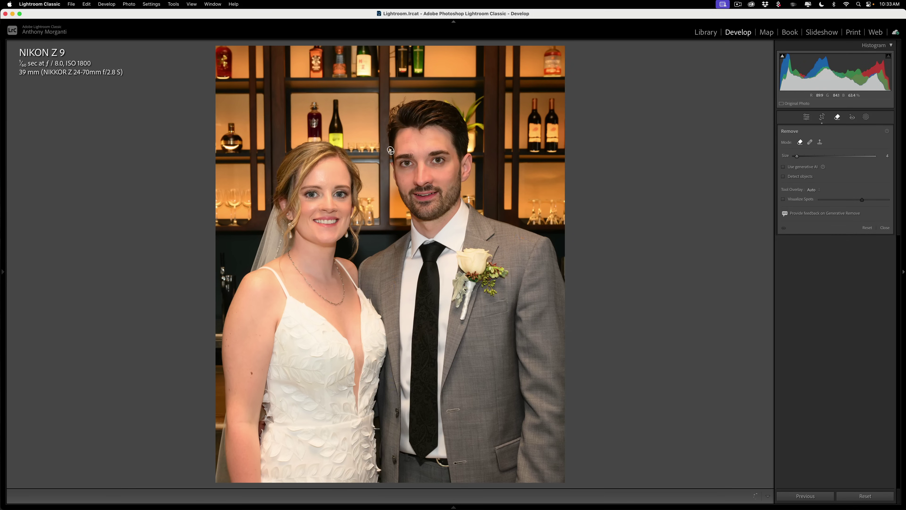
left_click_drag(391, 151, 396, 144)
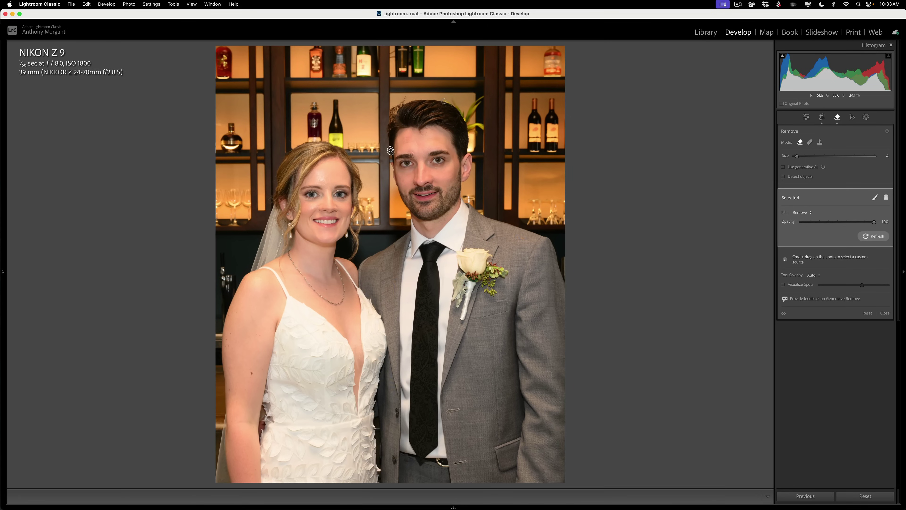
left_click(446, 102)
Try to remove the stray hair between the groom's hair and the vase, refresh the result twice, and delete the spot.
left_click_drag(468, 134, 468, 142)
left_click(876, 238)
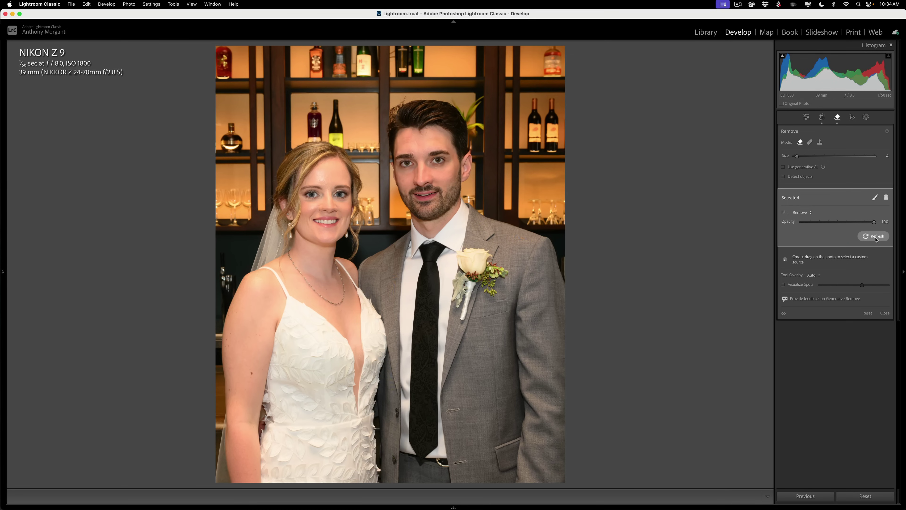
left_click(876, 237)
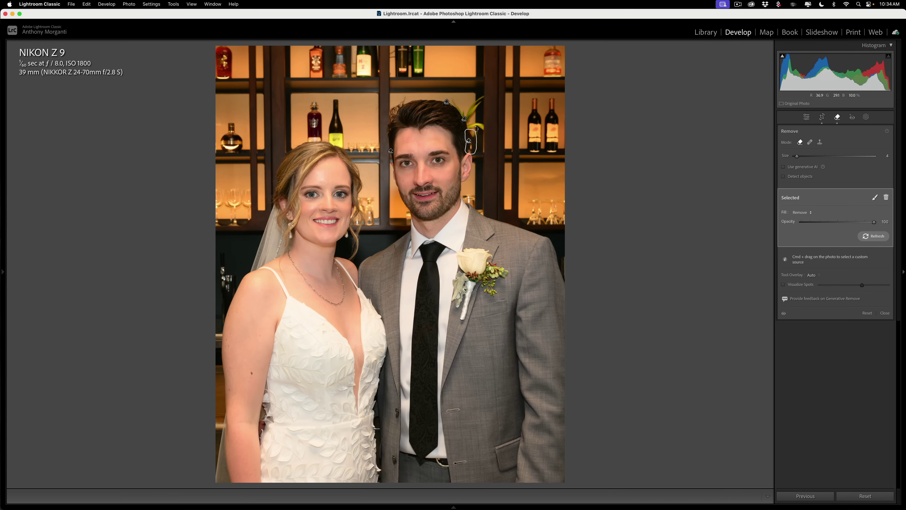
left_click_drag(475, 128, 474, 131)
key("BackSpace")
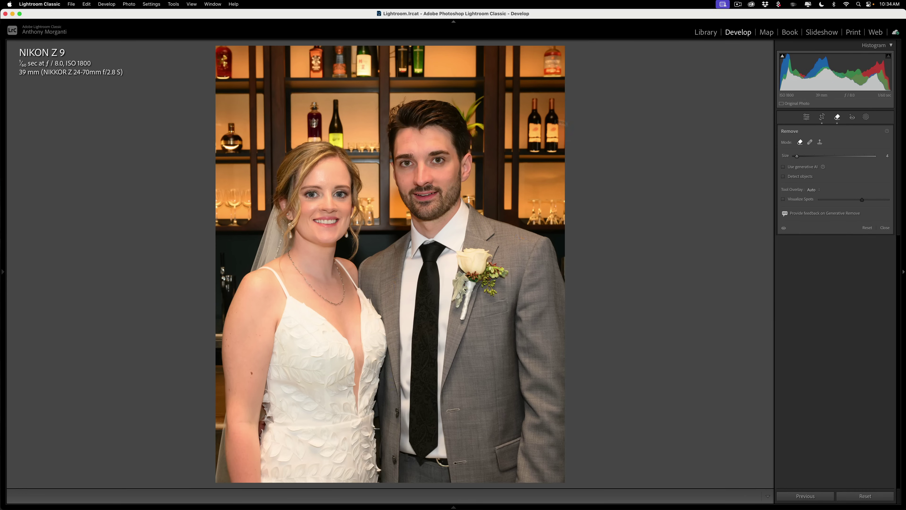
Retry the removal beside the groom's ear with several differently placed and shaped strokes, deleting each attempt.
left_click(469, 140)
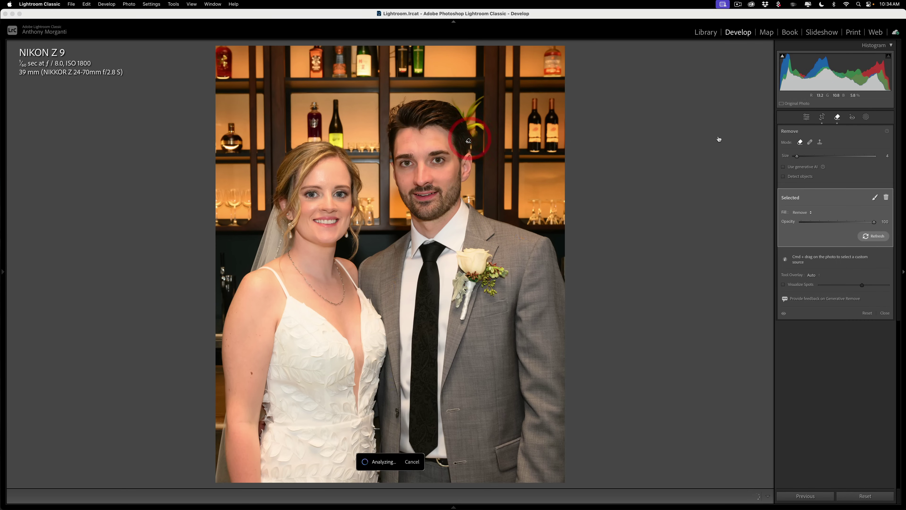
key("BackSpace")
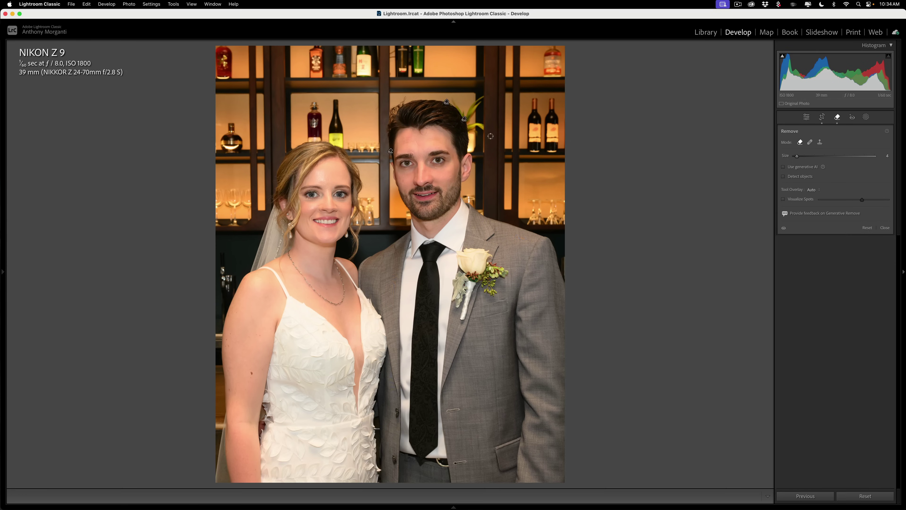
left_click_drag(475, 131, 475, 141)
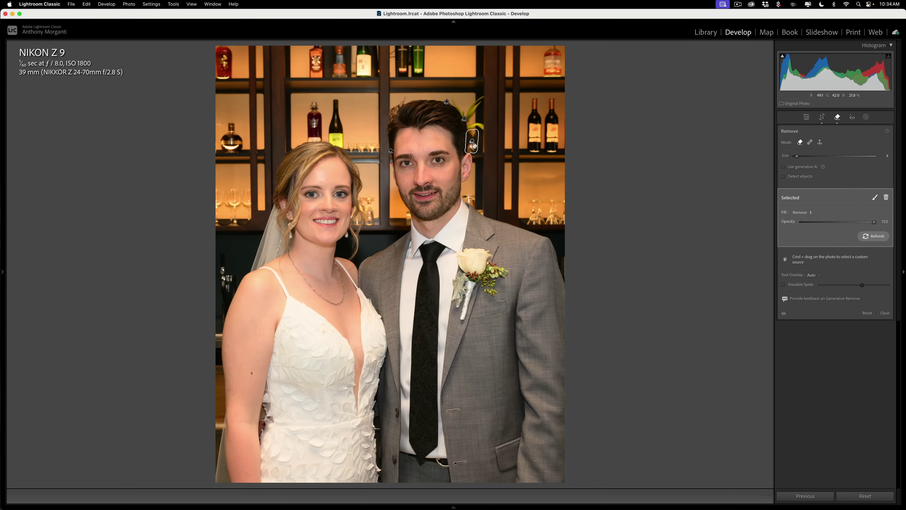
key("BackSpace")
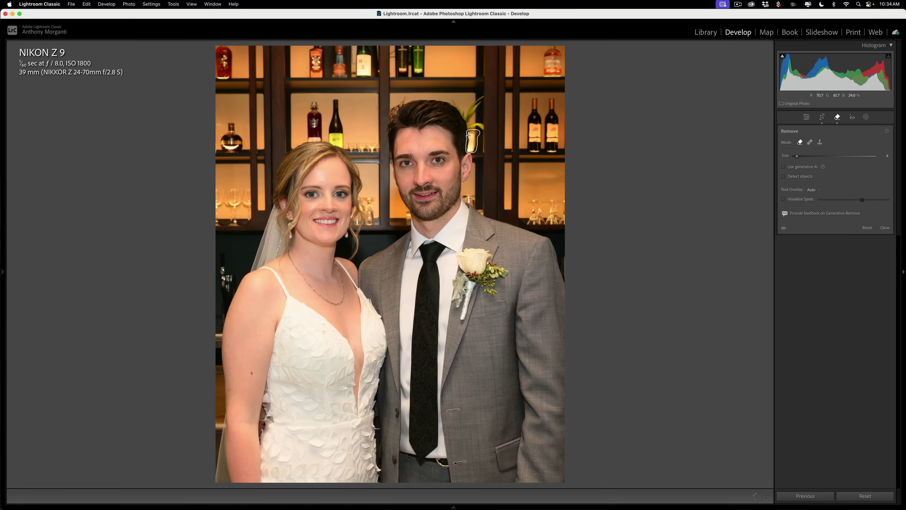
left_click_drag(470, 140, 487, 142)
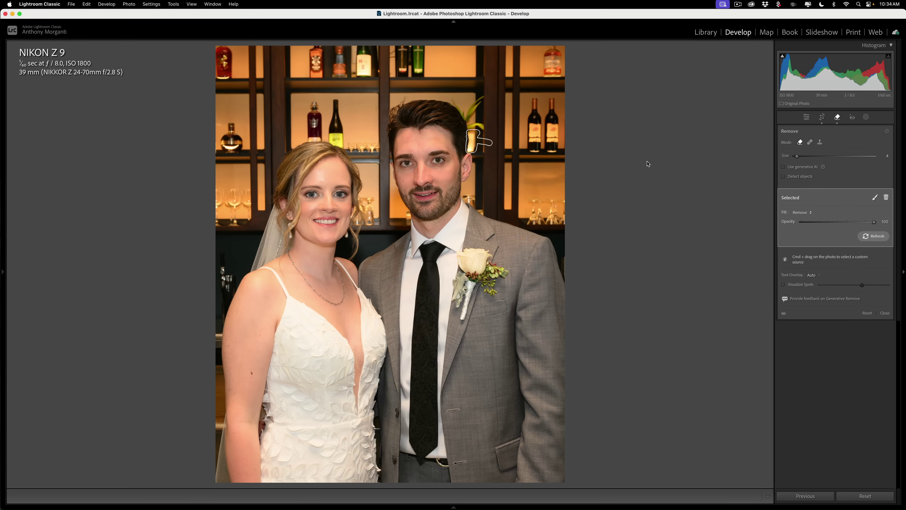
key("BackSpace")
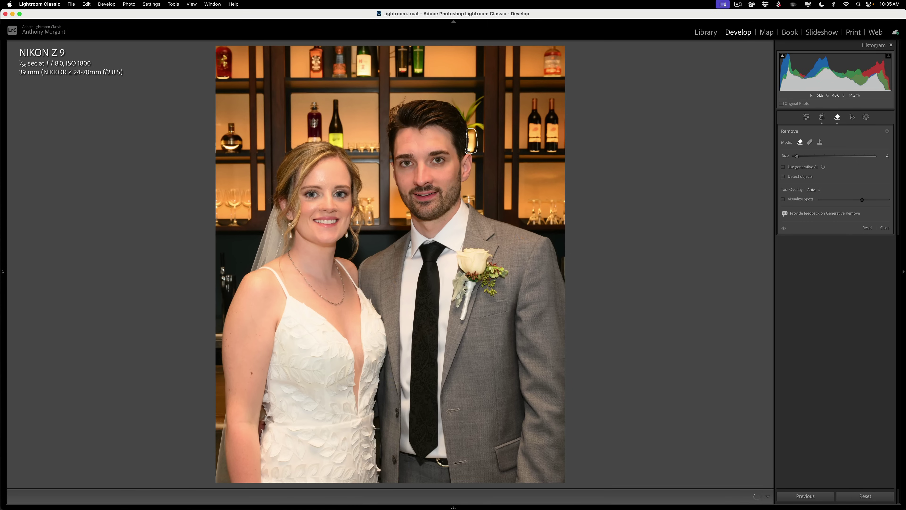
left_click_drag(467, 151, 468, 151)
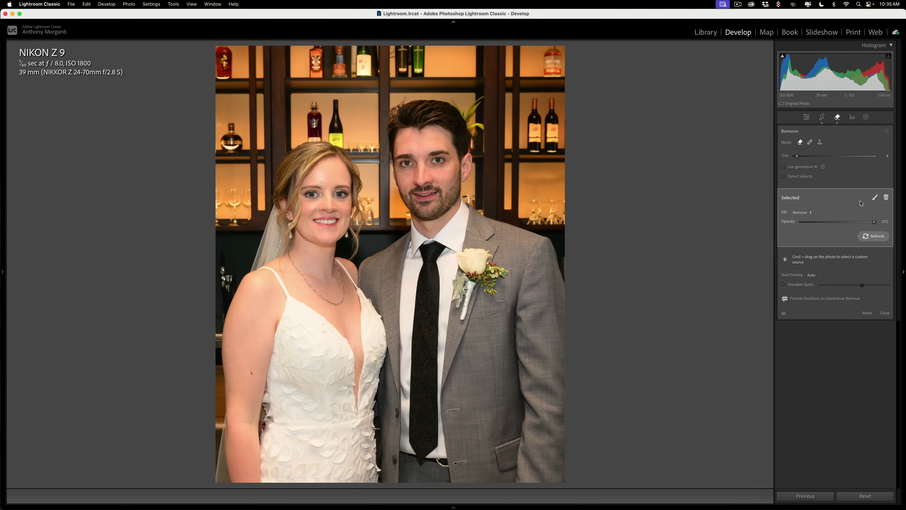
key("BackSpace")
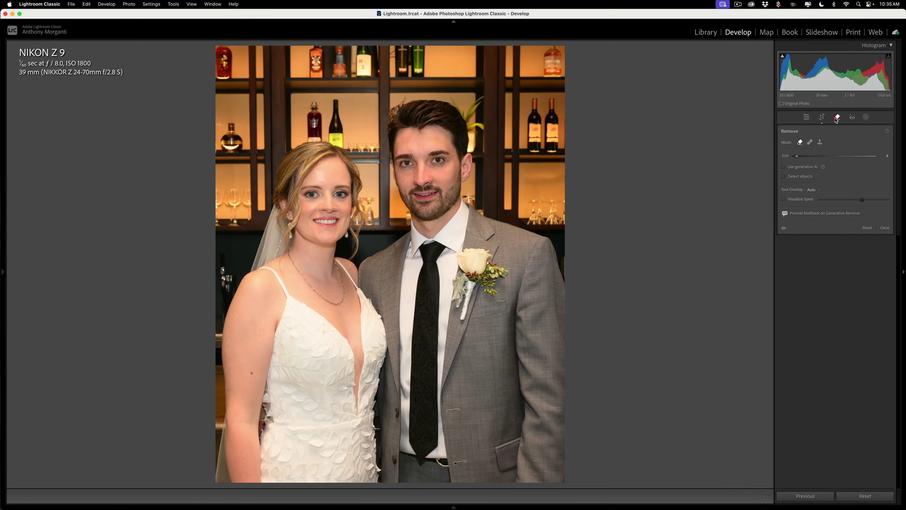
Leave the Remove tool and apply Lens Blur to the wedding photo with a Blur Amount of 90.
left_click(836, 117)
left_click(877, 206)
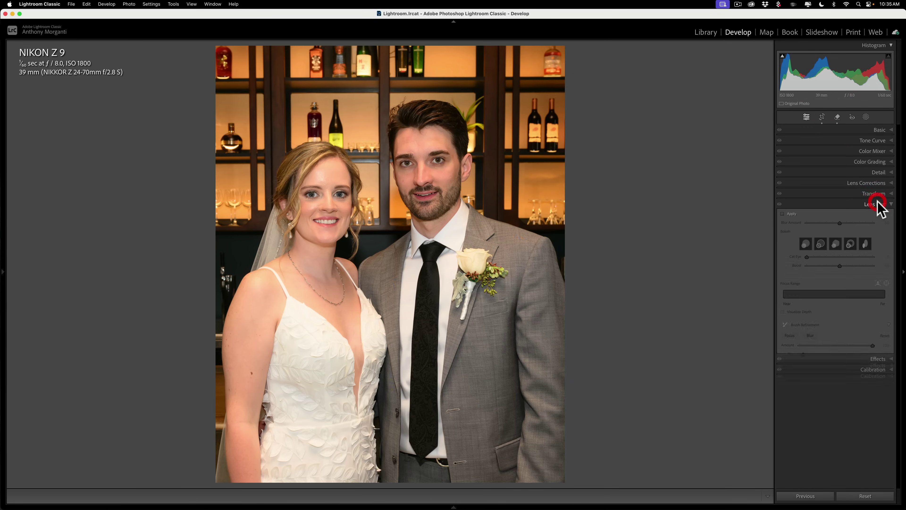
left_click(782, 213)
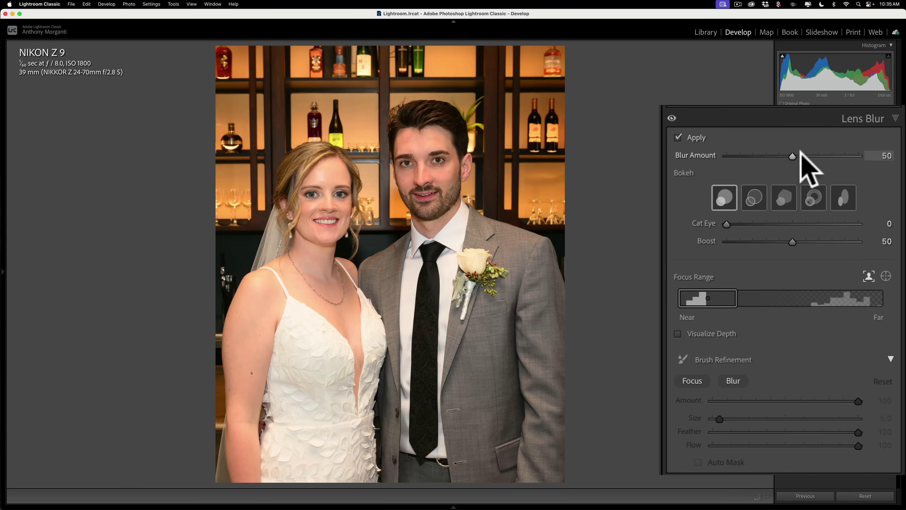
left_click_drag(793, 154, 845, 157)
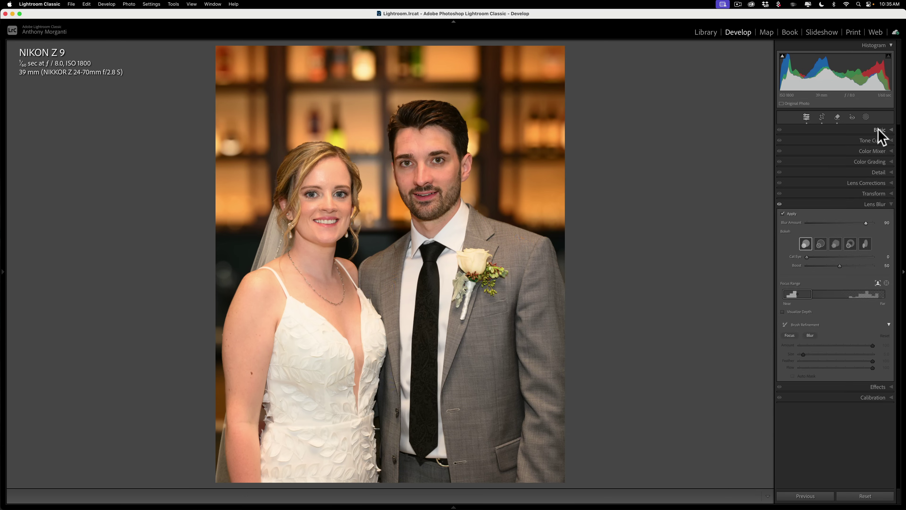
Mask the wedding photo's background with Select Background and lower the mask's Exposure to about -2.05.
left_click(859, 130)
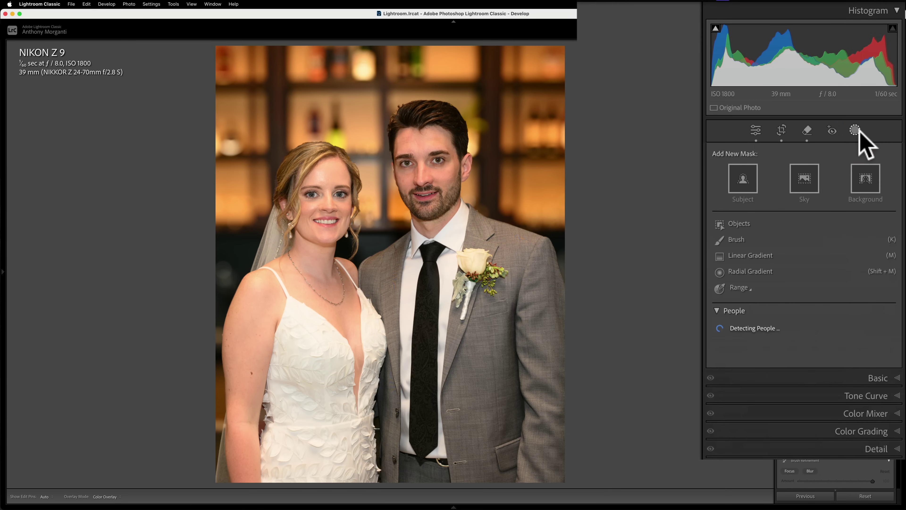
left_click(866, 177)
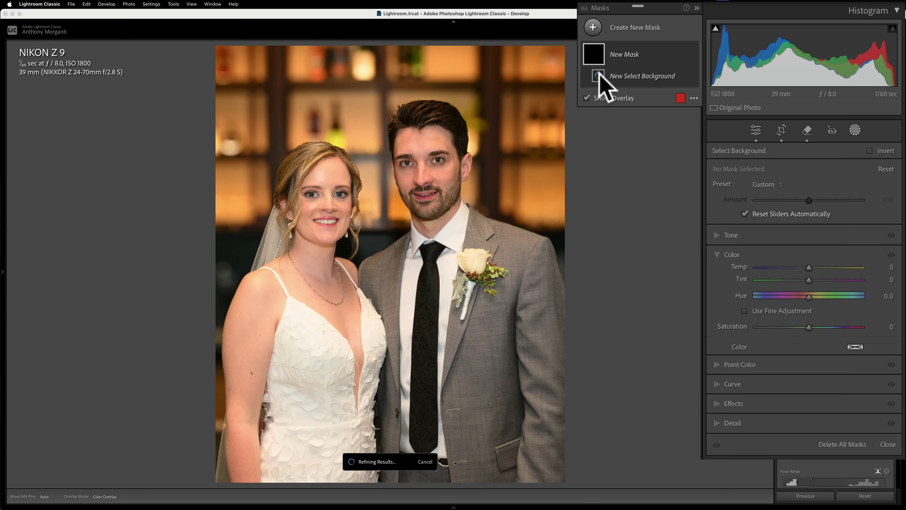
left_click(719, 236)
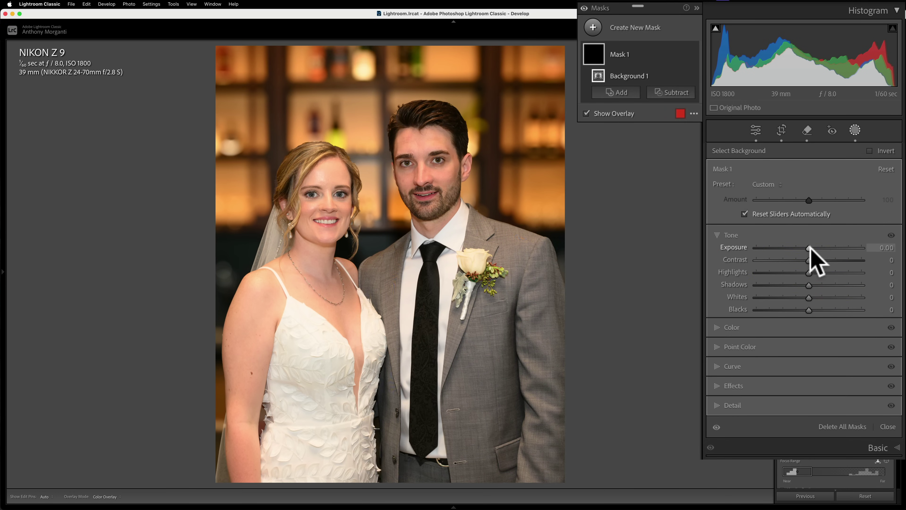
left_click_drag(809, 247, 781, 247)
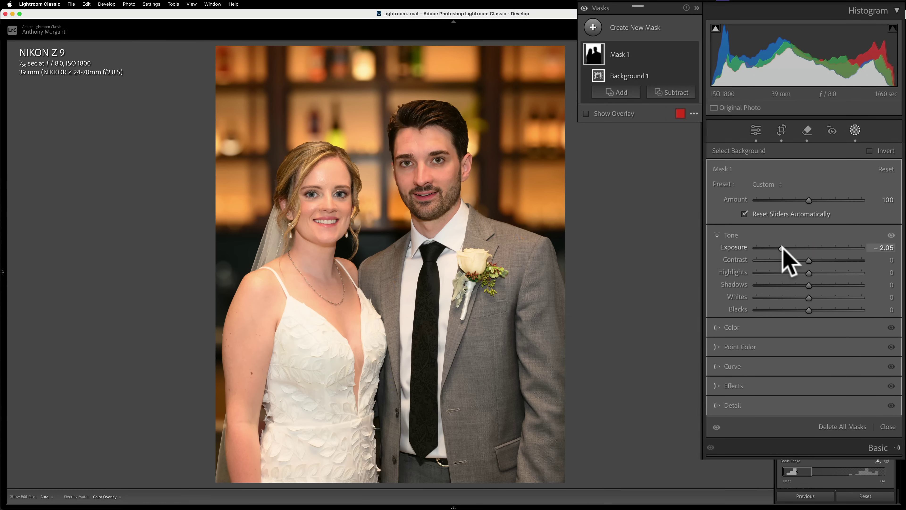
Refine the background mask with Exposure about -1.05, Highlights -100 and Whites about -33, leave masking, and collapse the Lens Blur settings.
mouse_move(598, 76)
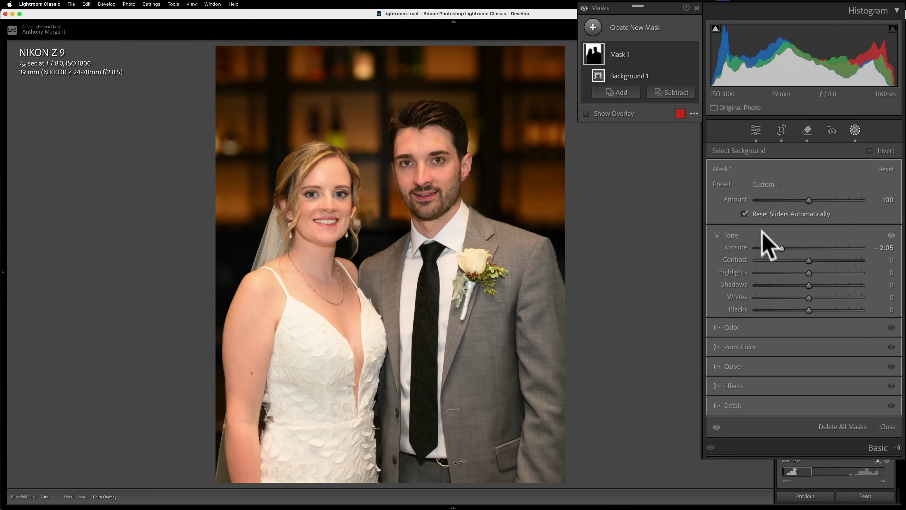
left_click_drag(778, 247, 790, 248)
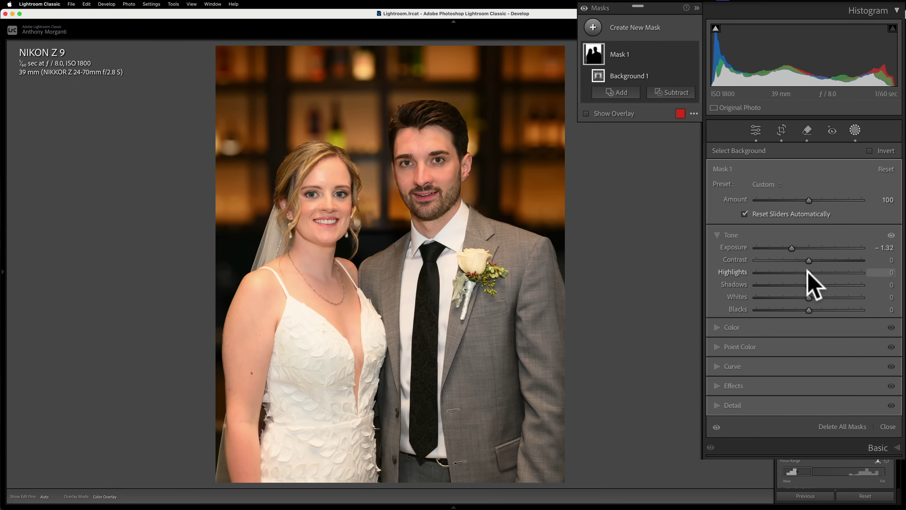
left_click_drag(807, 272, 742, 273)
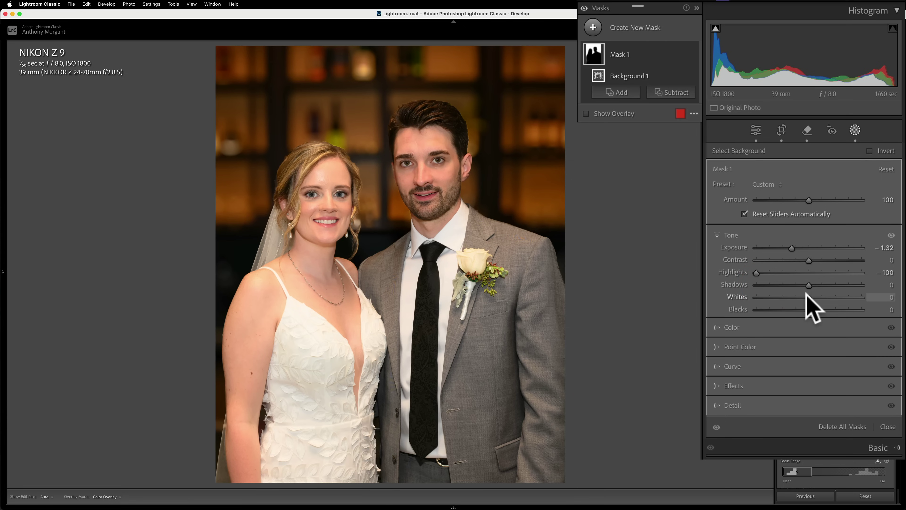
left_click_drag(809, 296, 790, 297)
left_click_drag(792, 247, 795, 248)
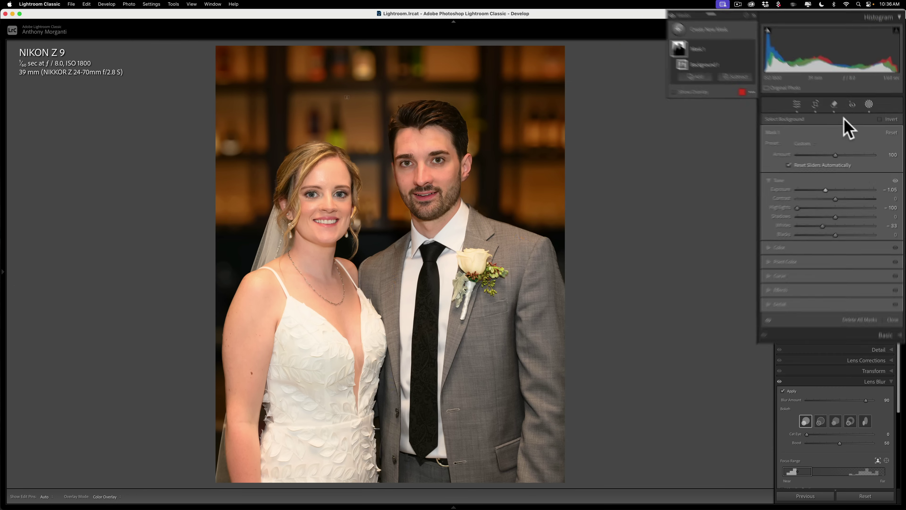
left_click(866, 116)
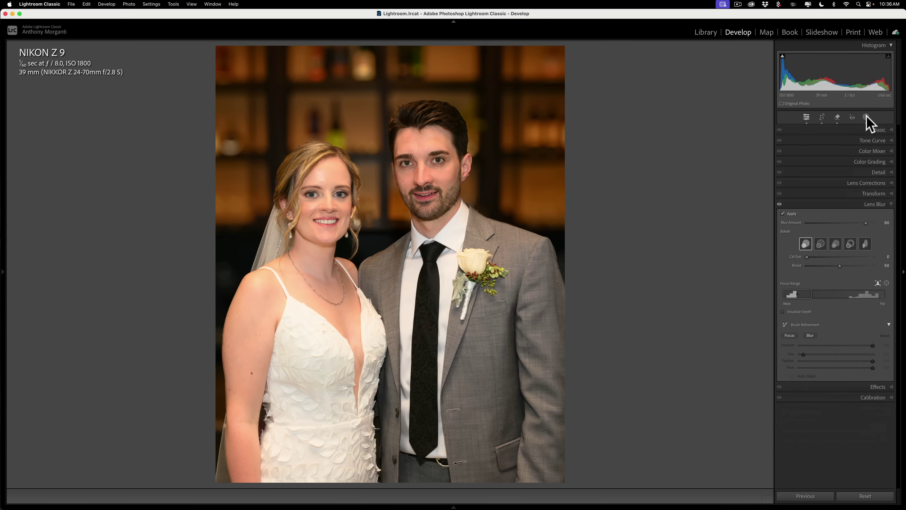
left_click(876, 204)
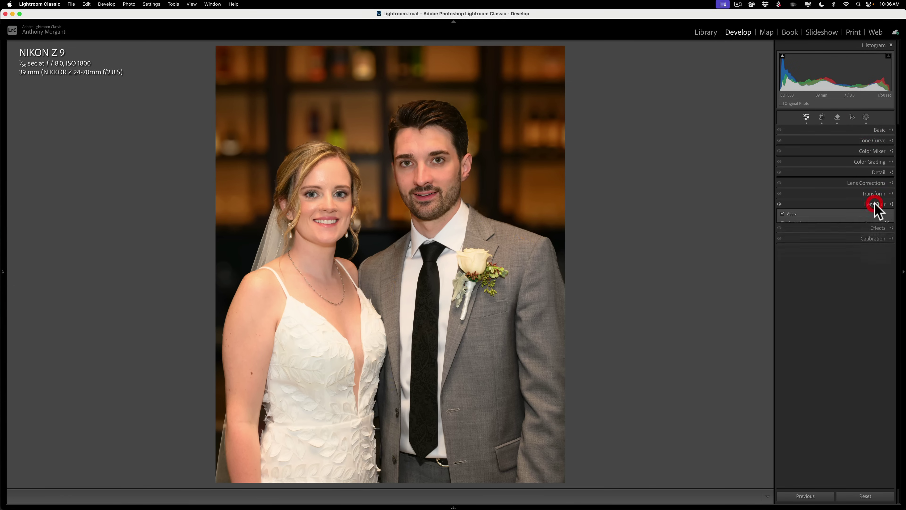
Add a midtone point to the blue channel's tone curve near input 129 and raise it slightly above the diagonal.
left_click(878, 140)
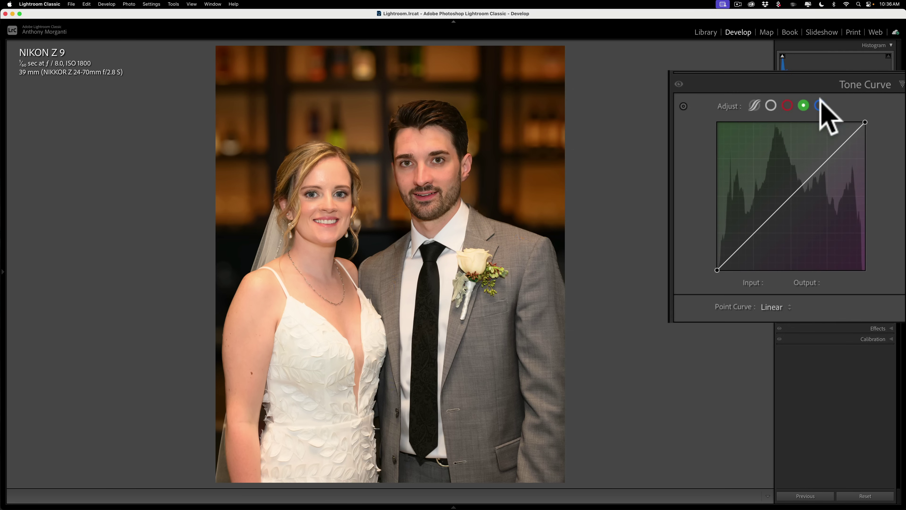
left_click(819, 104)
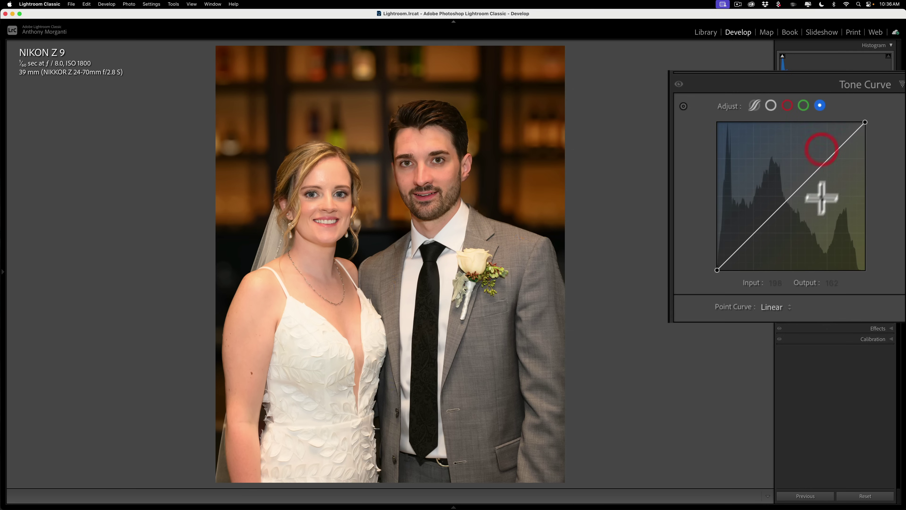
left_click(792, 193)
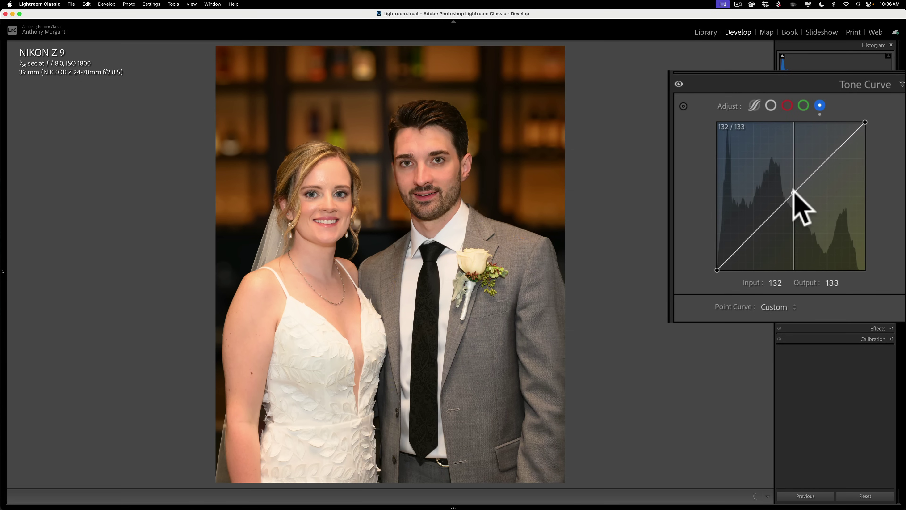
left_click_drag(793, 190, 790, 187)
left_click(870, 84)
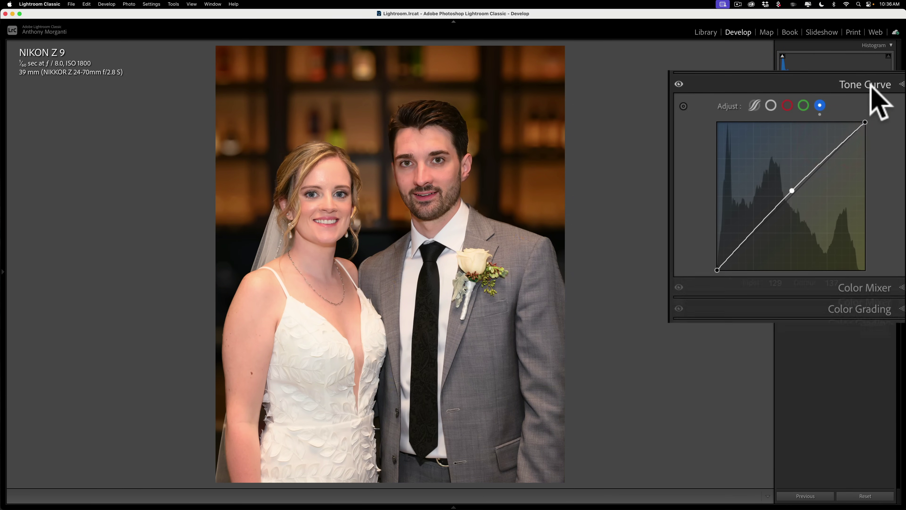
Set the wedding photo's basic tone to Highlights -50, Shadows +49, Whites +18 and Blacks -24.
left_click(867, 118)
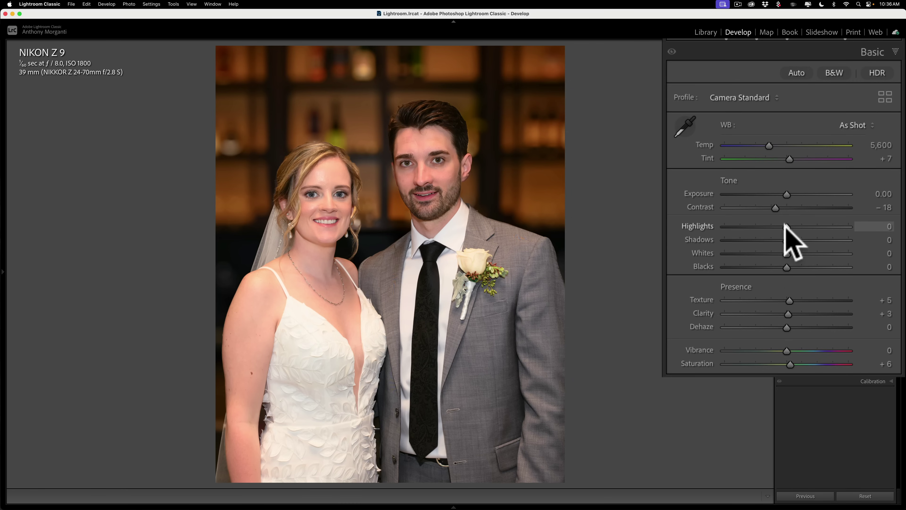
left_click_drag(787, 227, 756, 227)
left_click_drag(787, 239, 814, 239)
left_click_drag(814, 239, 815, 238)
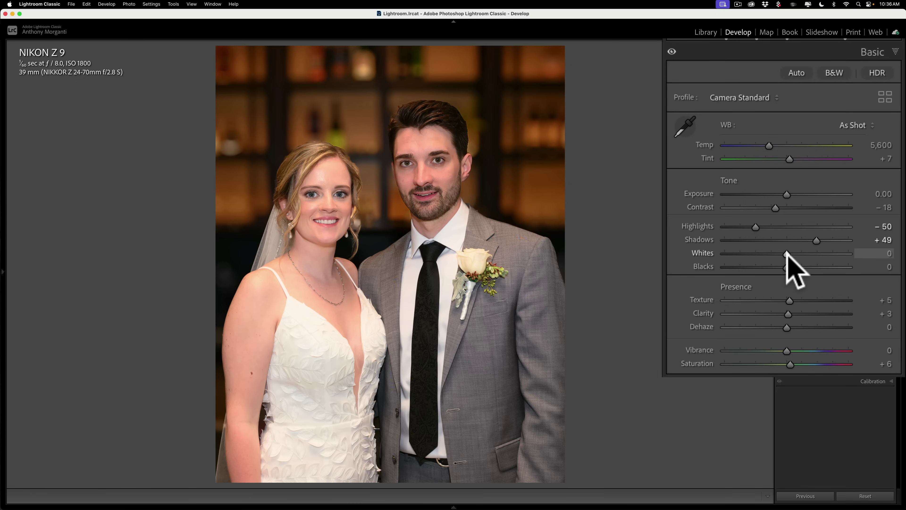
key("alt")
left_click_drag(786, 252, 770, 268)
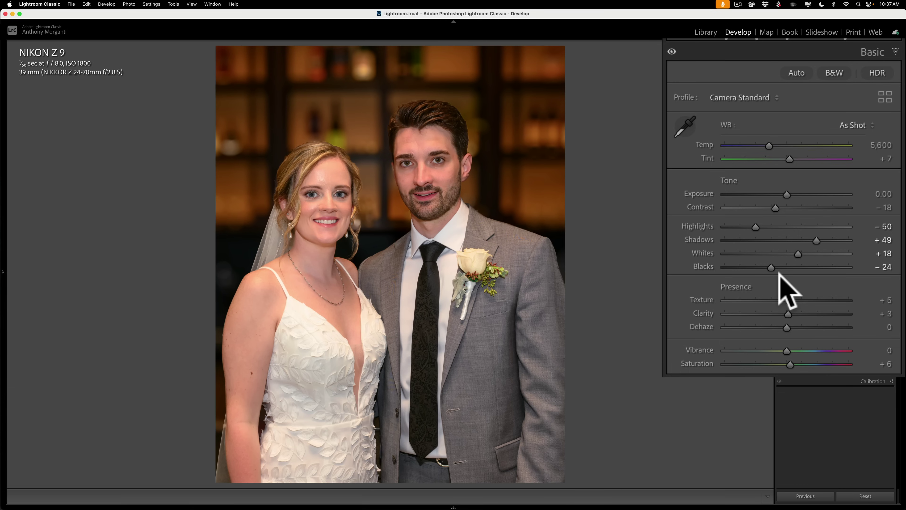
Set the wedding photo's Texture to +7, Clarity to +10 and Vibrance to +27.
mouse_move(788, 313)
left_mouse_down()
mouse_move(804, 296)
mouse_move(791, 309)
mouse_move(792, 298)
mouse_move(788, 317)
left_mouse_up()
mouse_move(786, 350)
left_mouse_down()
mouse_move(813, 349)
mouse_move(803, 348)
left_mouse_up()
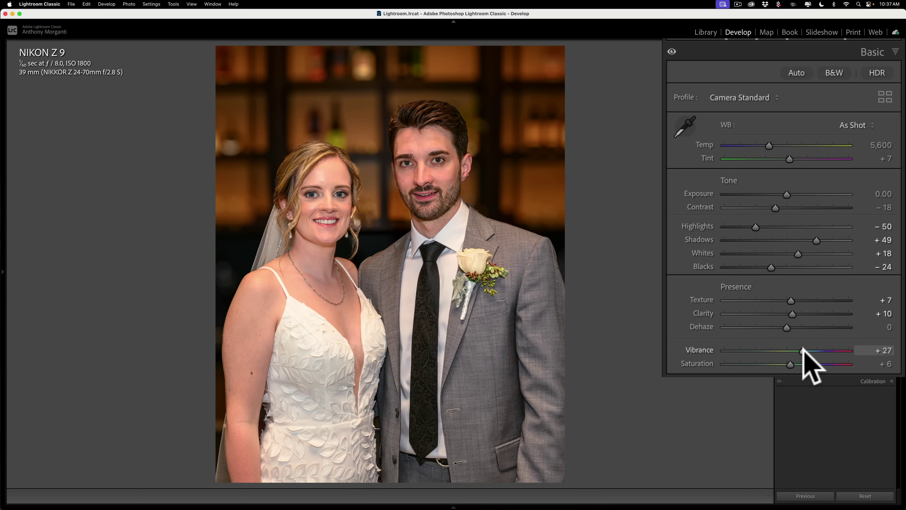
left_click(875, 53)
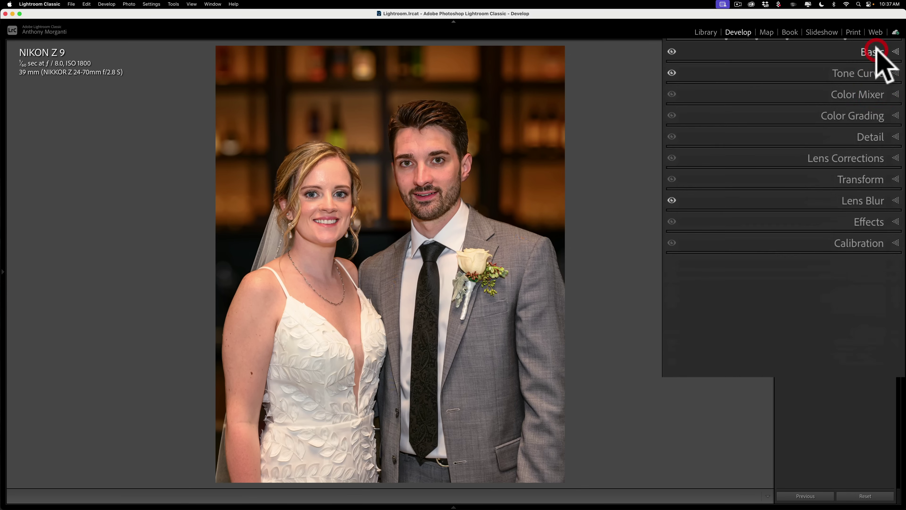
Darken the wedding photo's edges with a negative Post-Crop Vignetting Amount in the Highlight Priority style.
left_click(878, 214)
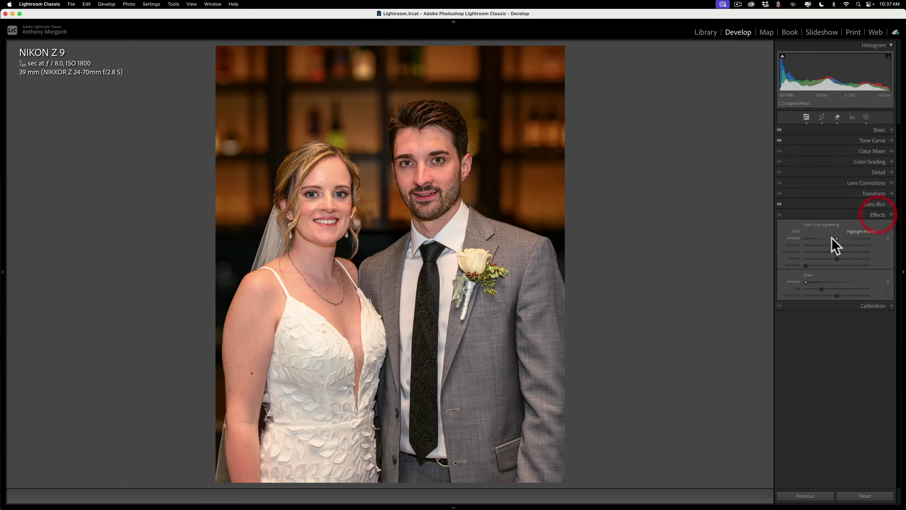
left_click_drag(801, 226, 777, 222)
left_click(878, 214)
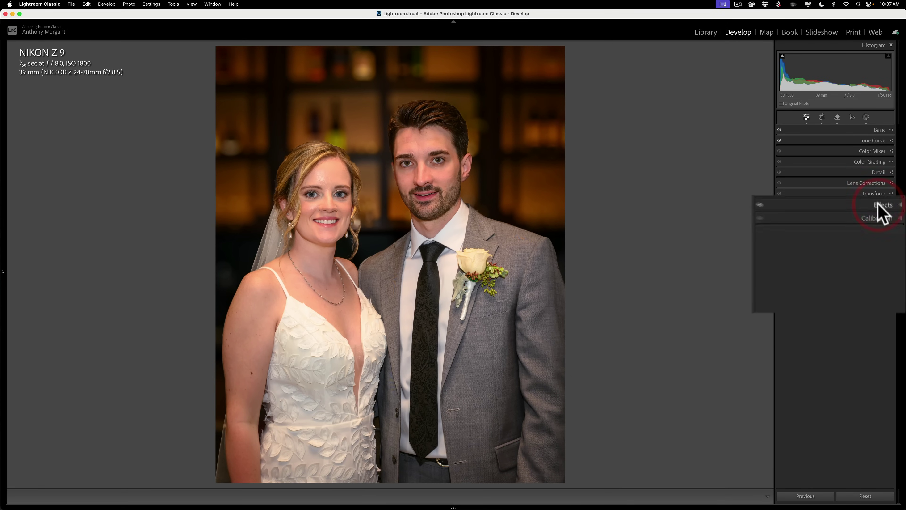
Compare the edited wedding photo with its original by switching the Before view on and off several times.
key("backslash")
key("backslash")
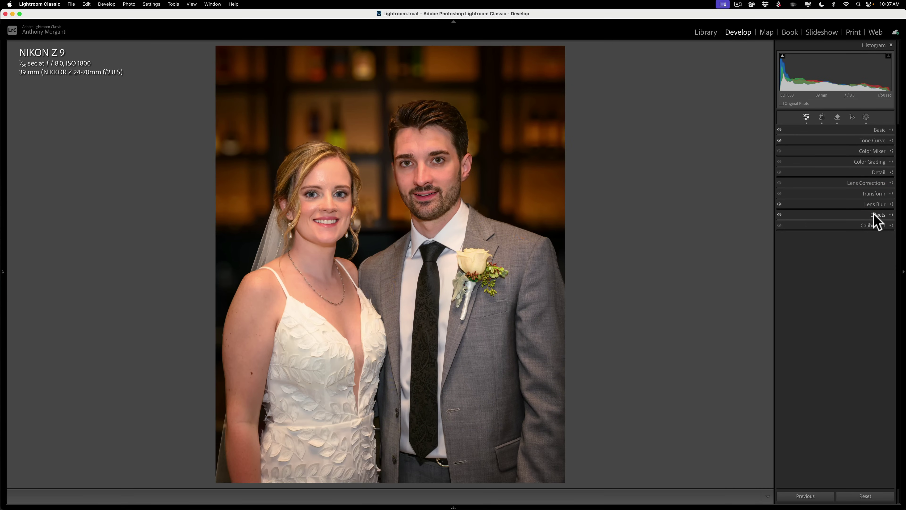
key("backslash")
key("backslash")
key("backslash")
key("backslash")
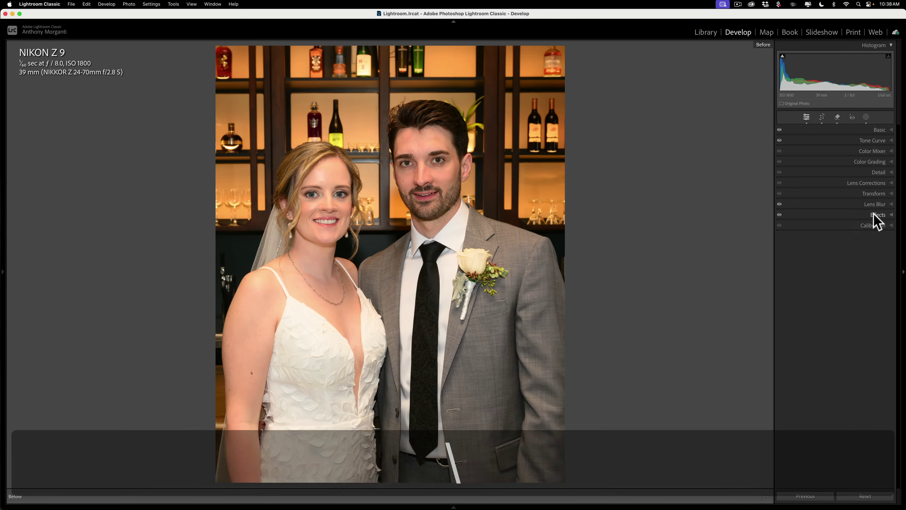